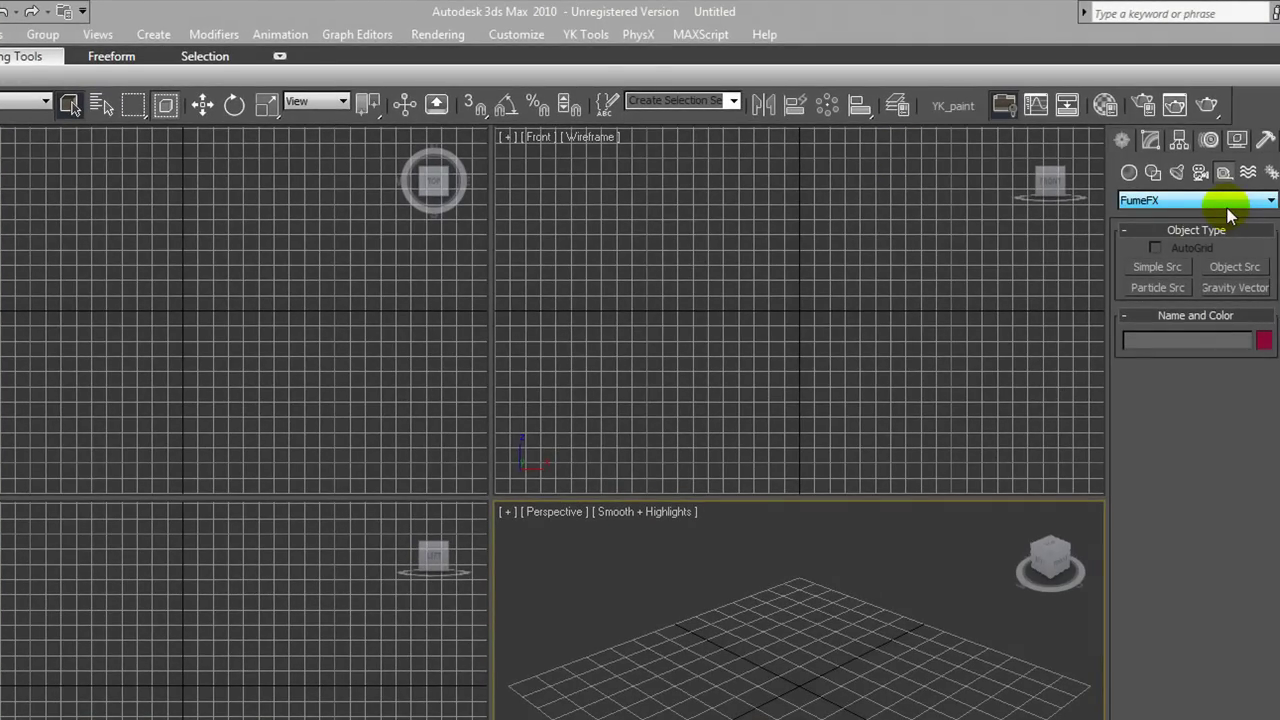
# Create a FumeFX container over the whole perspective grid, about 139 wide, 139 long and 87 high.
pyautogui.click(1127, 173)
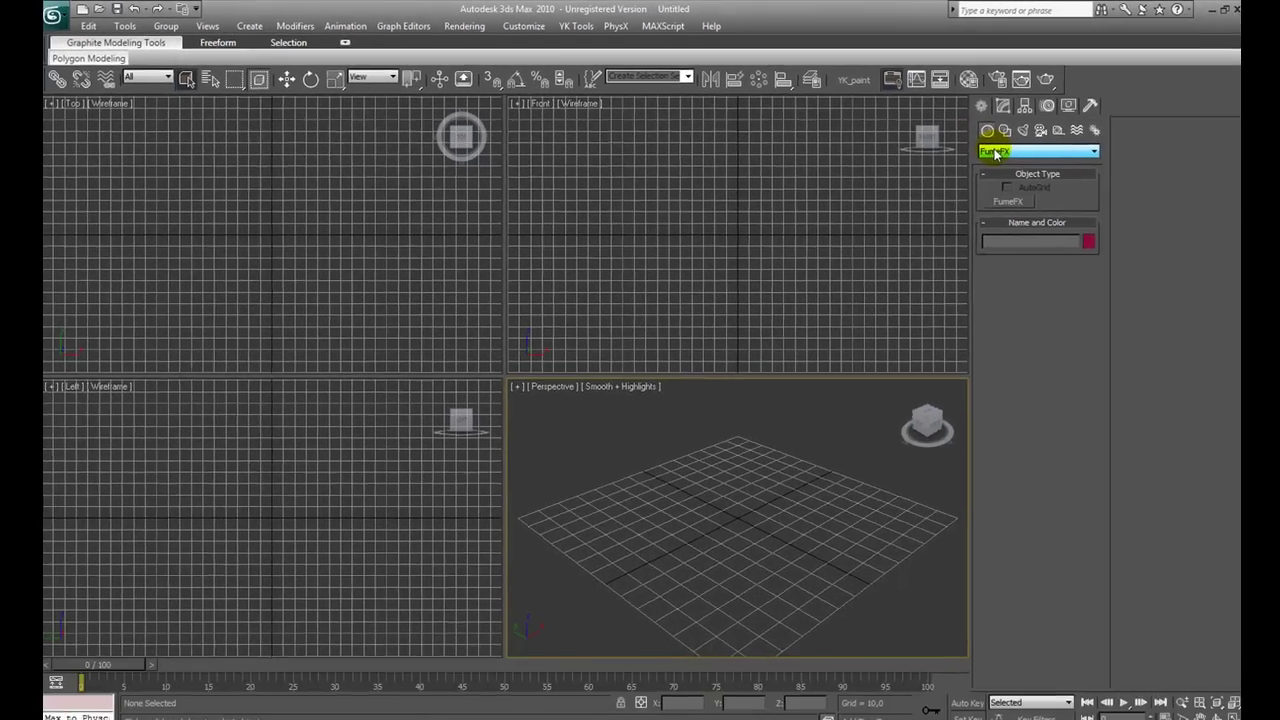
pyautogui.click(1140, 200)
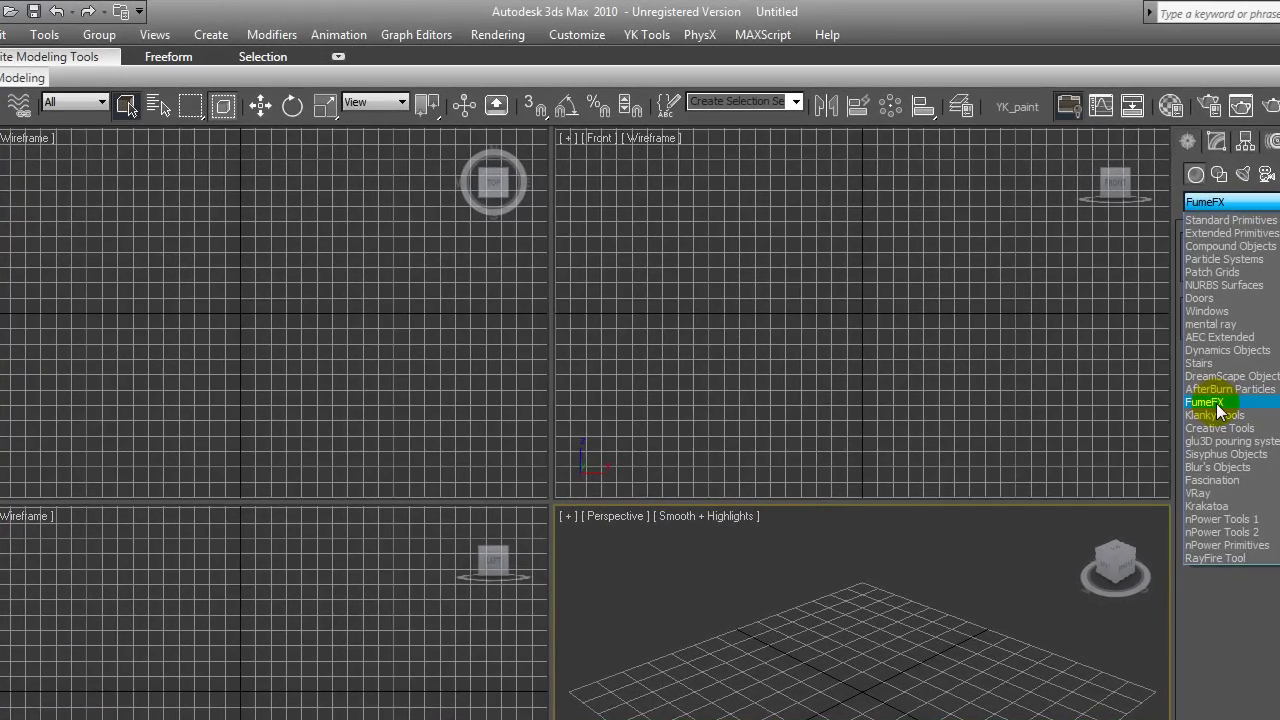
pyautogui.click(995, 300)
pyautogui.click(1226, 269)
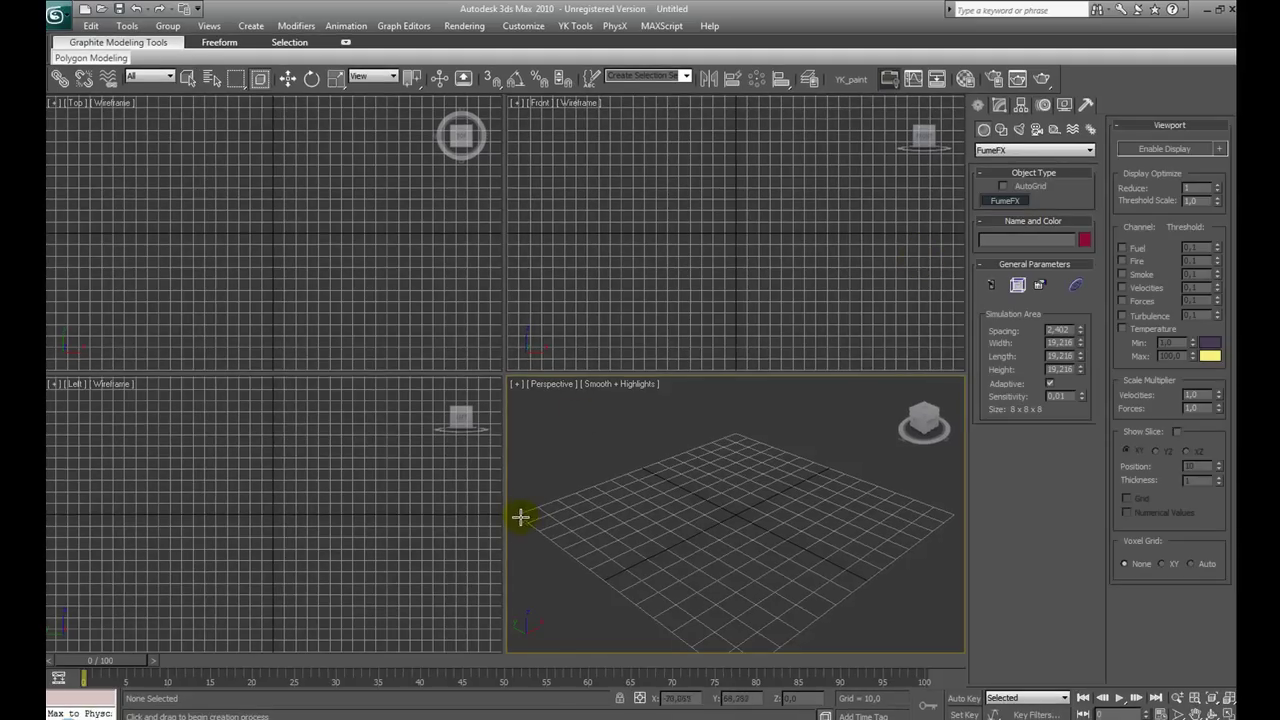
pyautogui.moveTo(531, 553); pyautogui.dragTo(618, 587)
pyautogui.moveTo(600, 545); pyautogui.dragTo(951, 517)
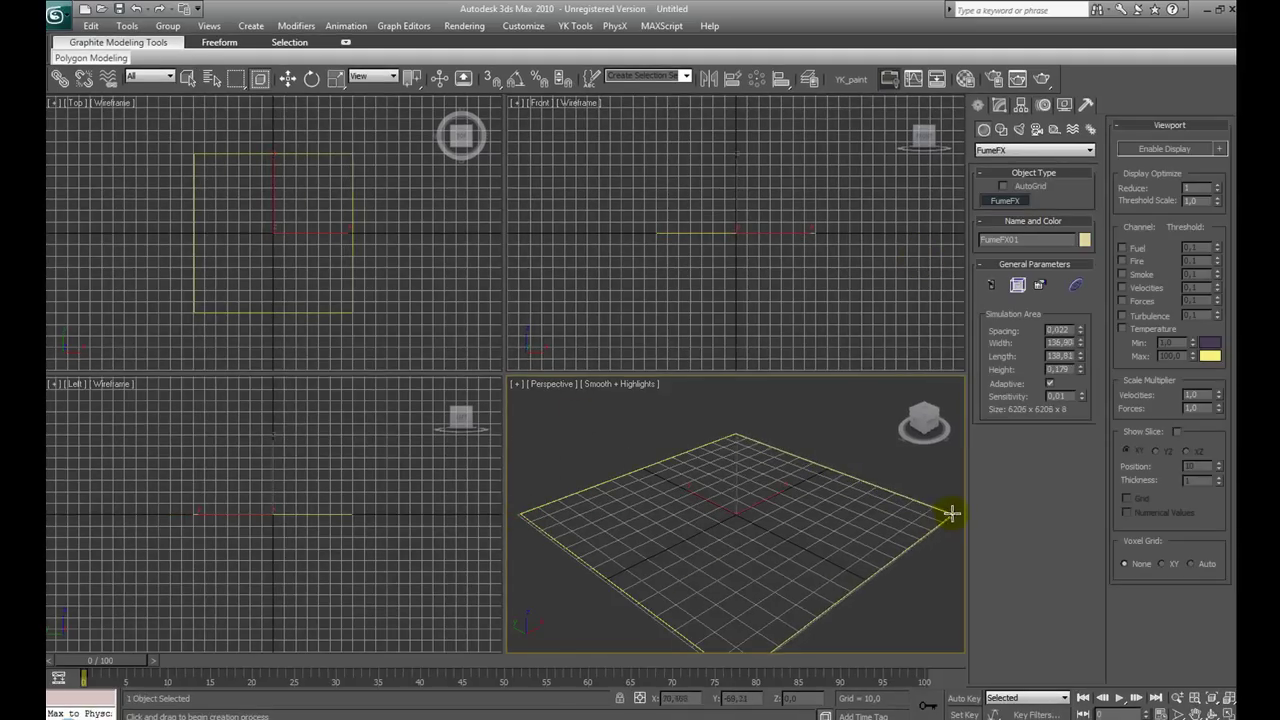
pyautogui.click(903, 321)
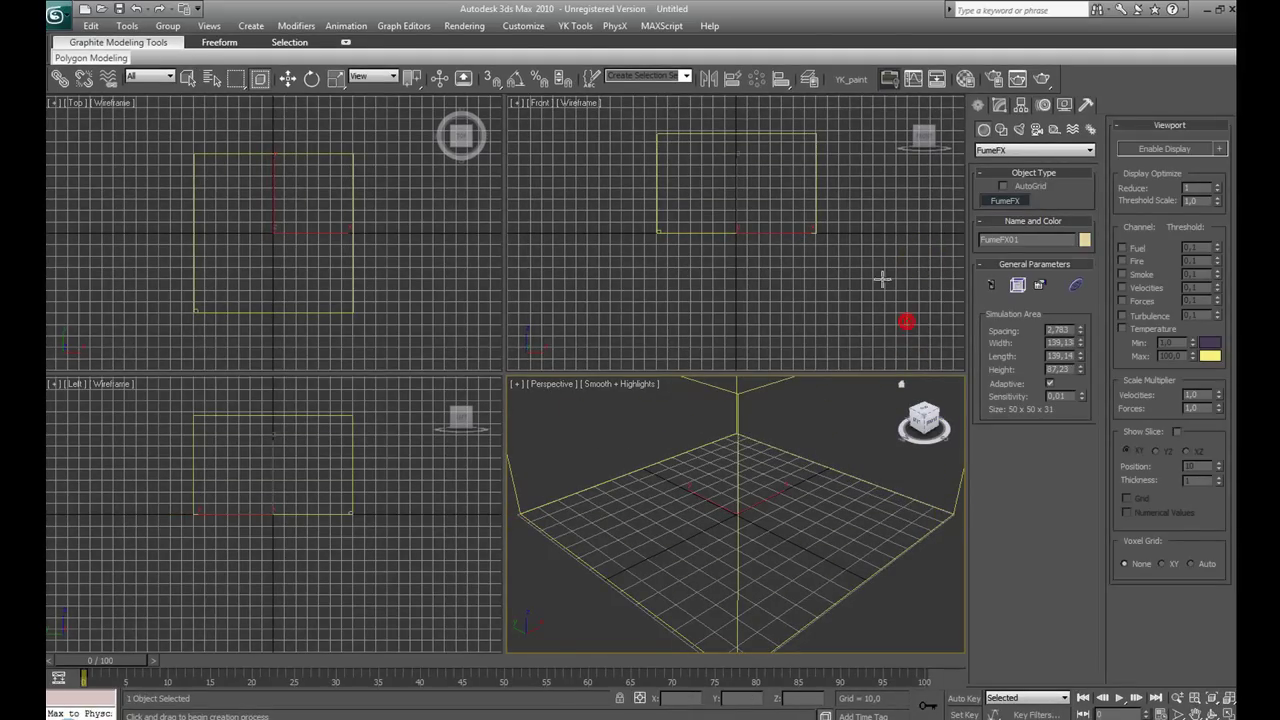
pyautogui.click(188, 78)
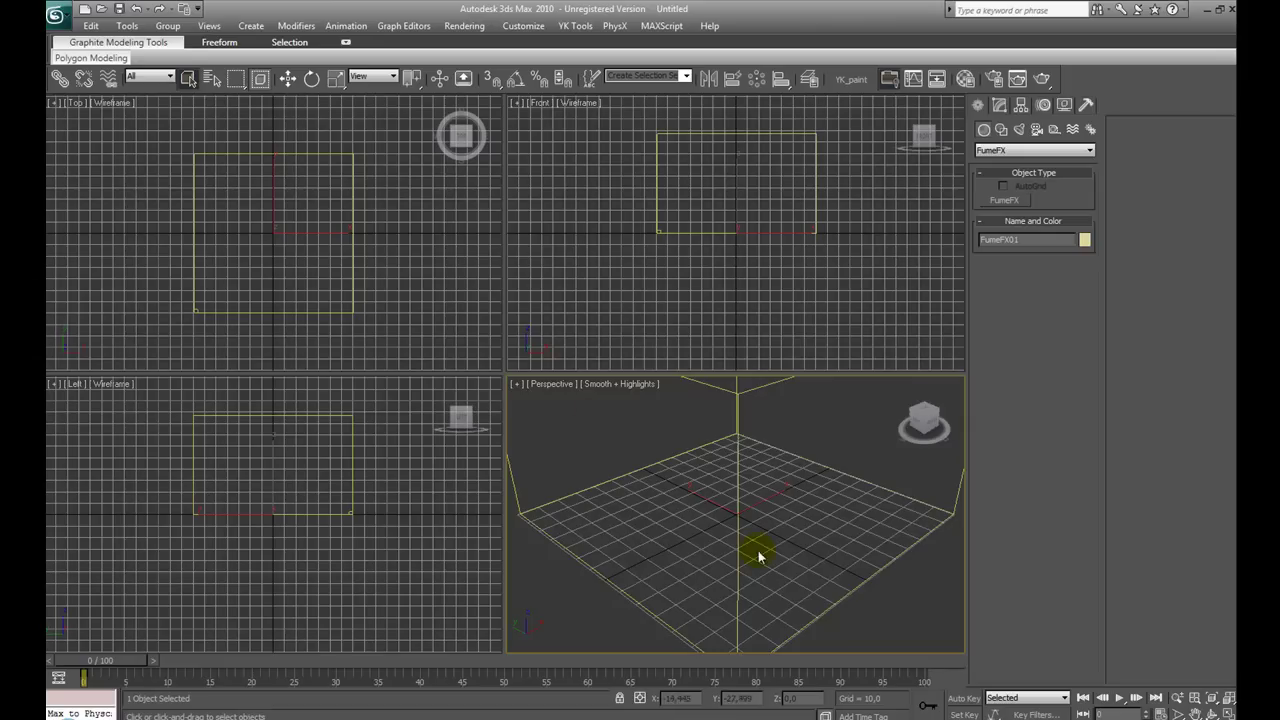
# Open the FumeFX UI for the container and place its window clear of the perspective view.
pyautogui.click(918, 420)
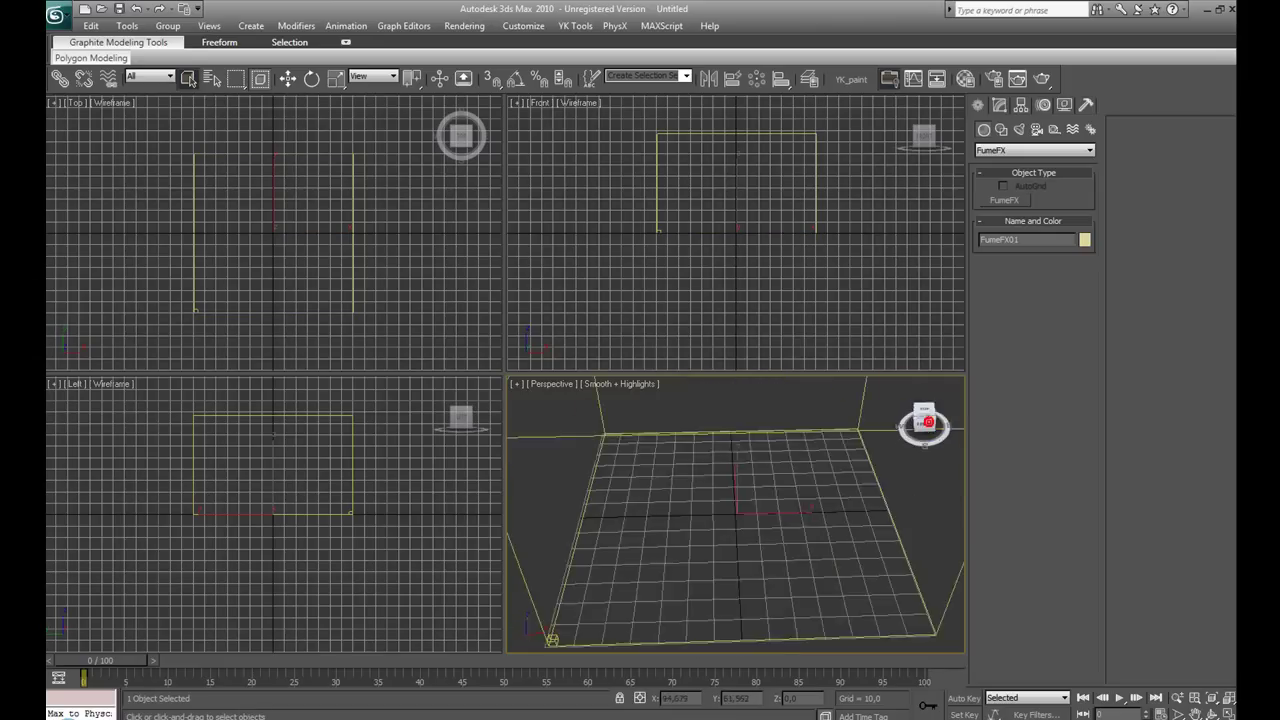
pyautogui.moveTo(924, 420)
pyautogui.mouseDown()
pyautogui.moveTo(905, 424)
pyautogui.moveTo(940, 418)
pyautogui.moveTo(924, 426)
pyautogui.mouseUp()
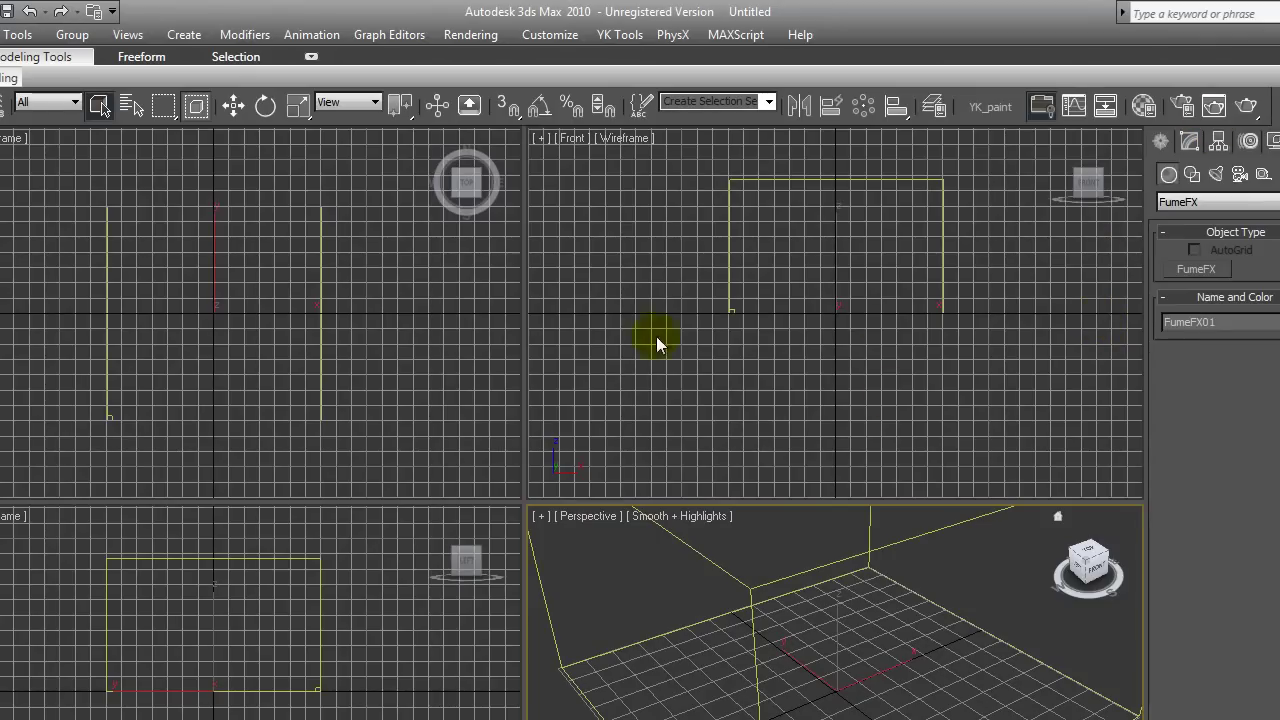
pyautogui.click(1190, 141)
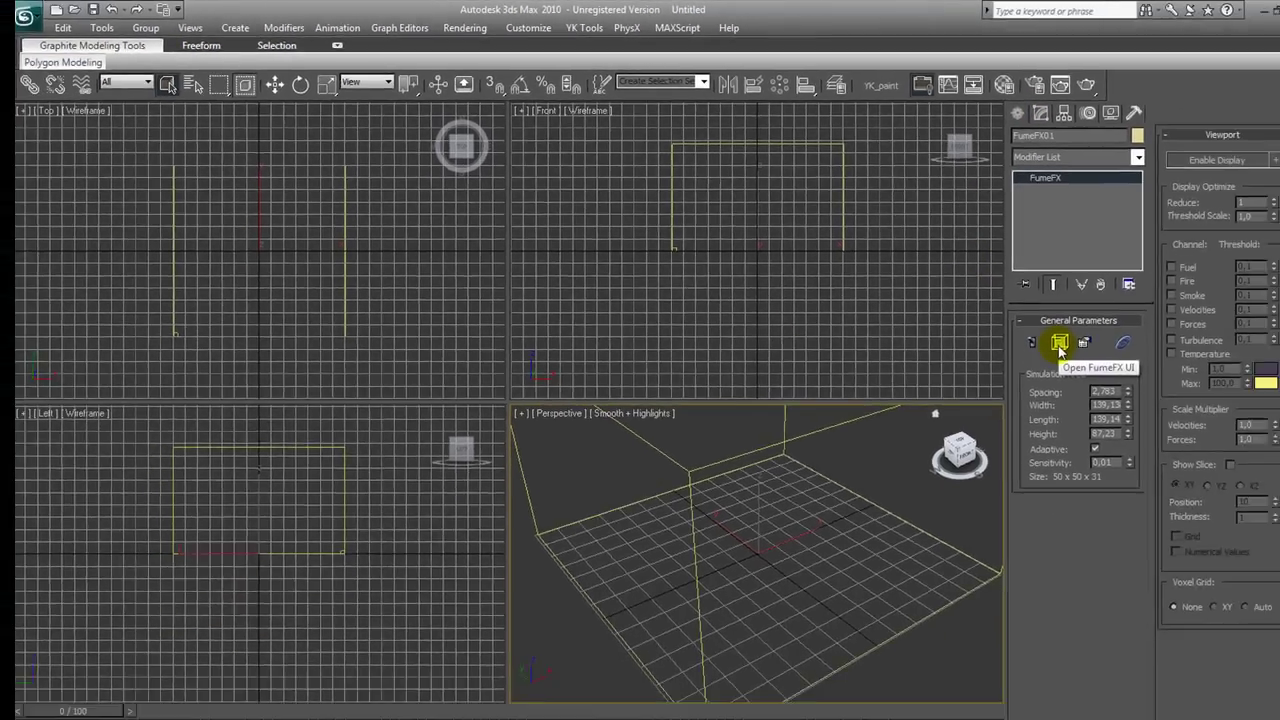
pyautogui.click(1214, 428)
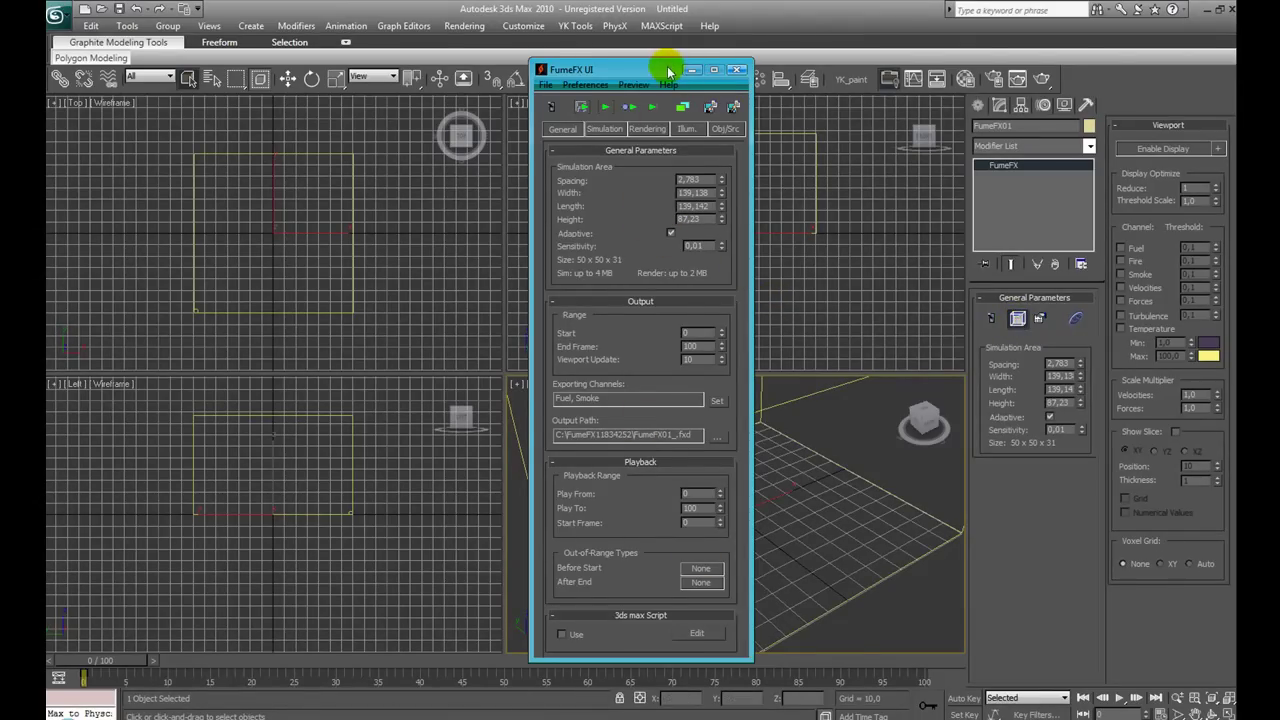
pyautogui.moveTo(665, 72); pyautogui.dragTo(430, 103)
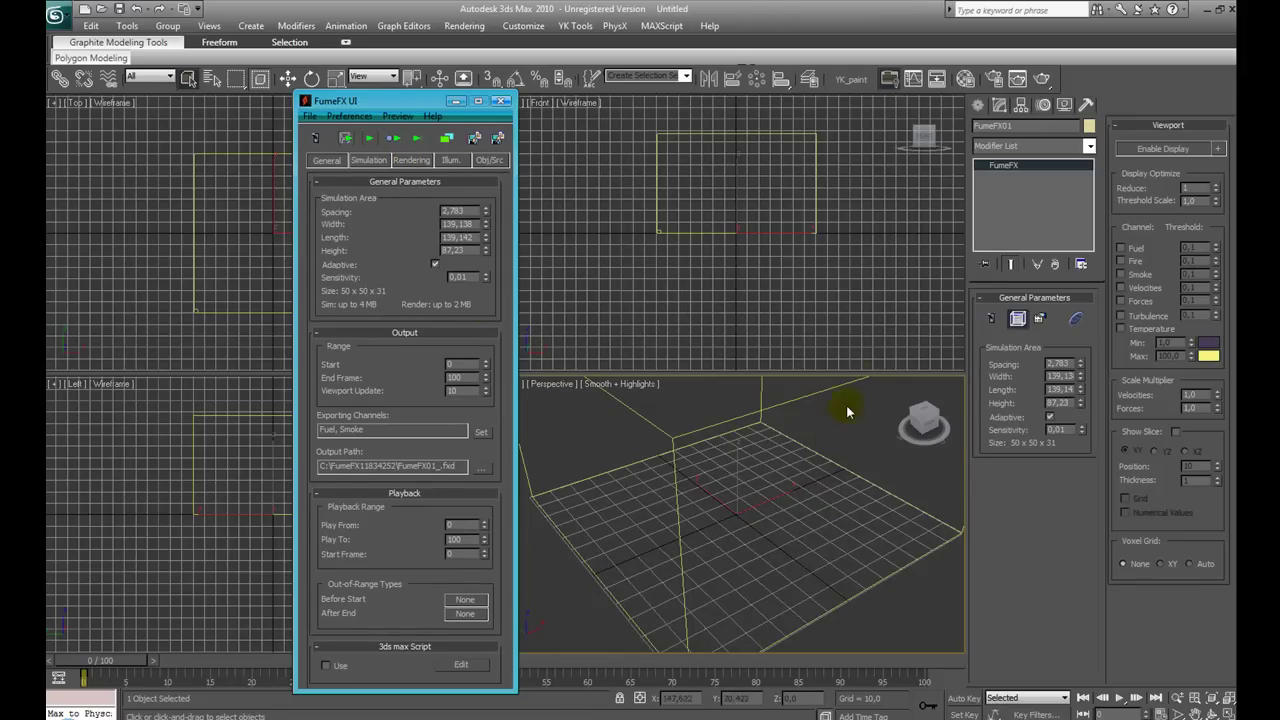
# Create a spherical FumeFX Simple Src helper with a radius of about 13,9 near the centre of the container floor.
pyautogui.click(977, 106)
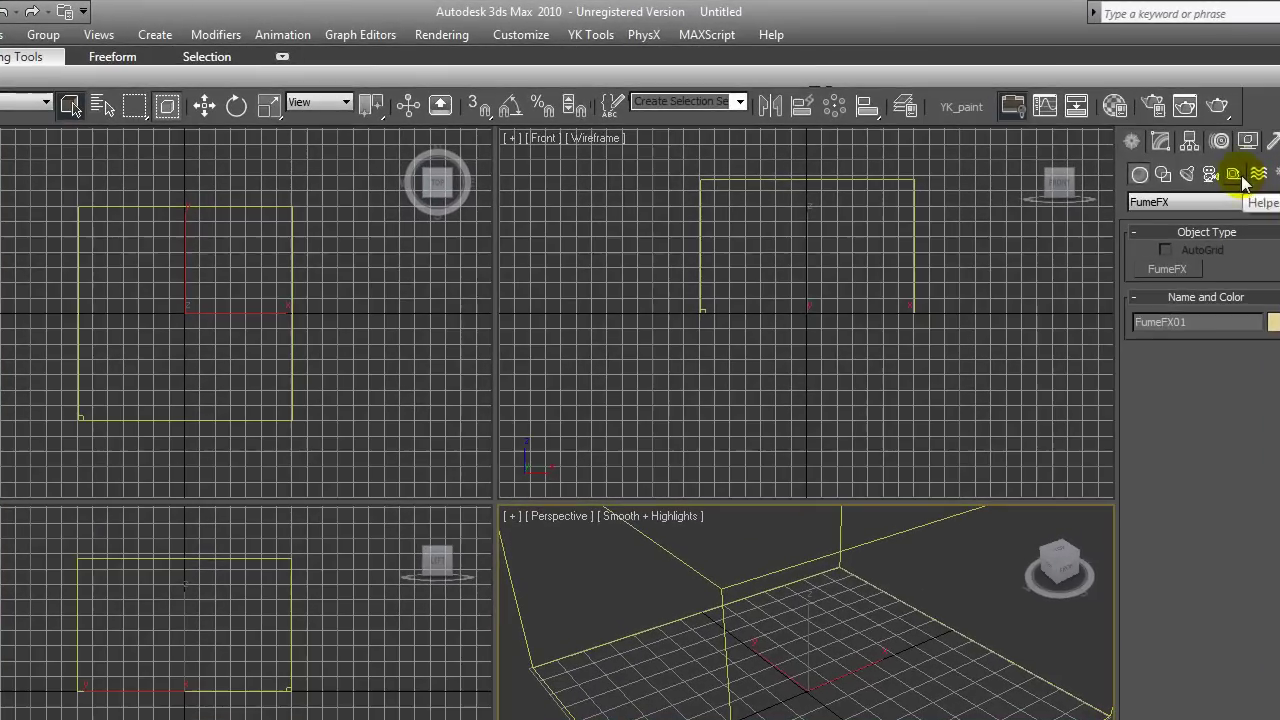
pyautogui.click(1054, 129)
pyautogui.click(1213, 202)
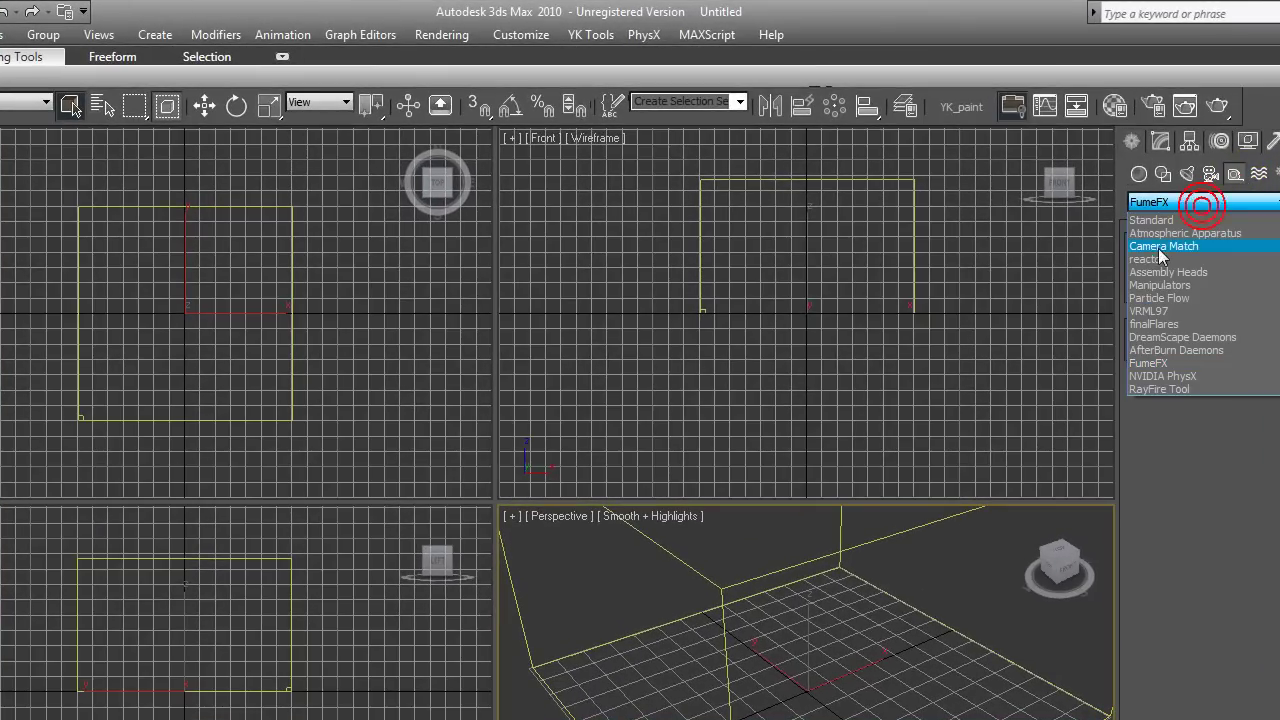
pyautogui.click(1157, 364)
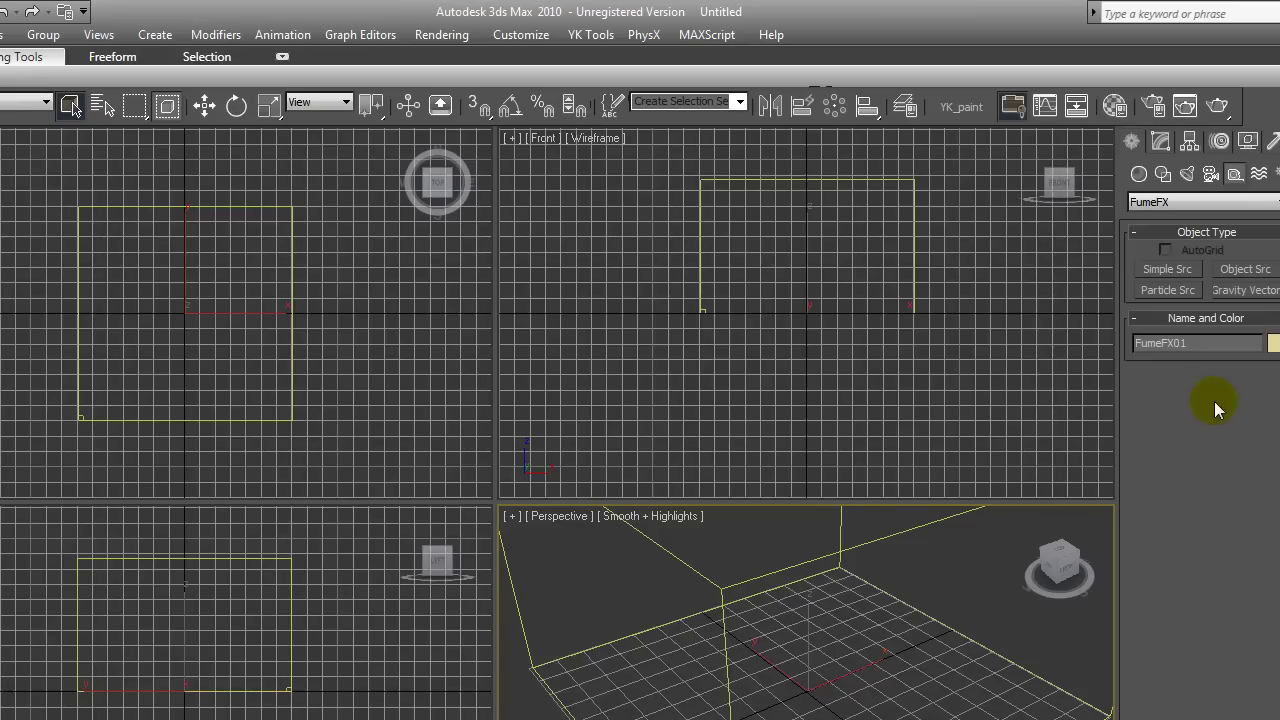
pyautogui.click(1170, 268)
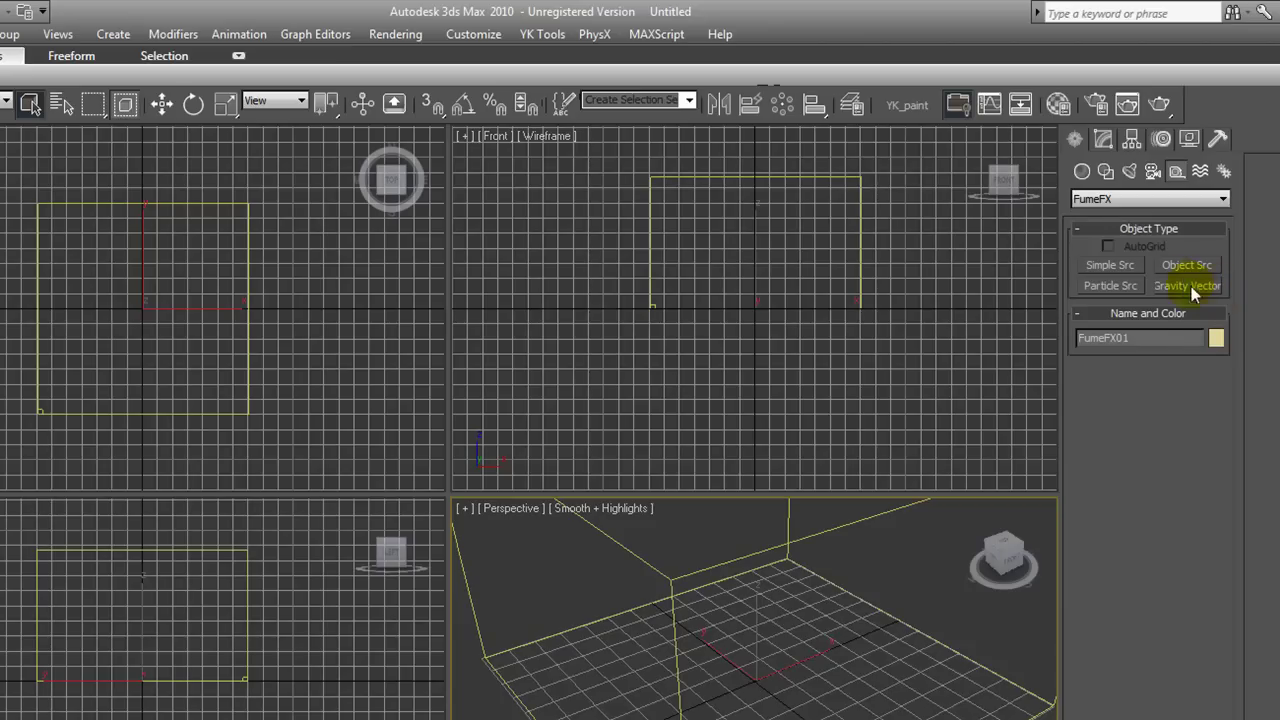
pyautogui.click(1120, 267)
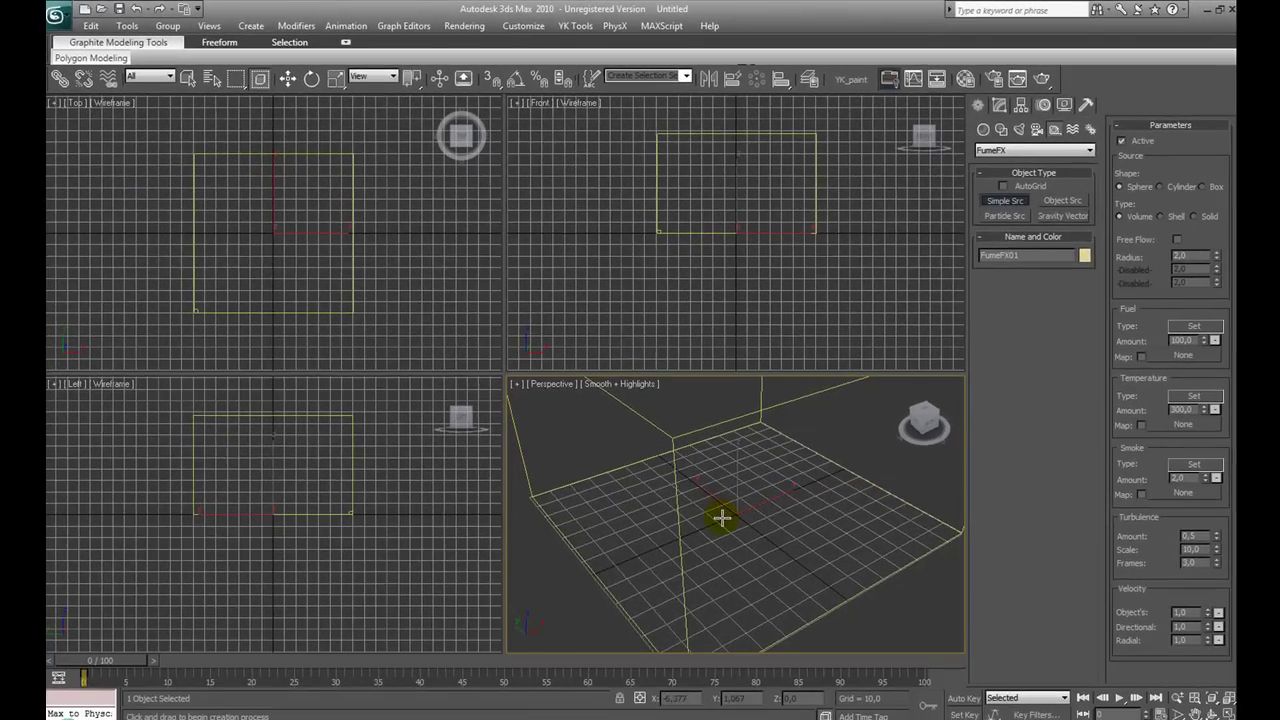
pyautogui.moveTo(725, 559); pyautogui.dragTo(749, 562)
pyautogui.moveTo(743, 518); pyautogui.dragTo(742, 494)
# Raise the simple source along Z to about 6,6 and deselect it.
pyautogui.click(285, 80)
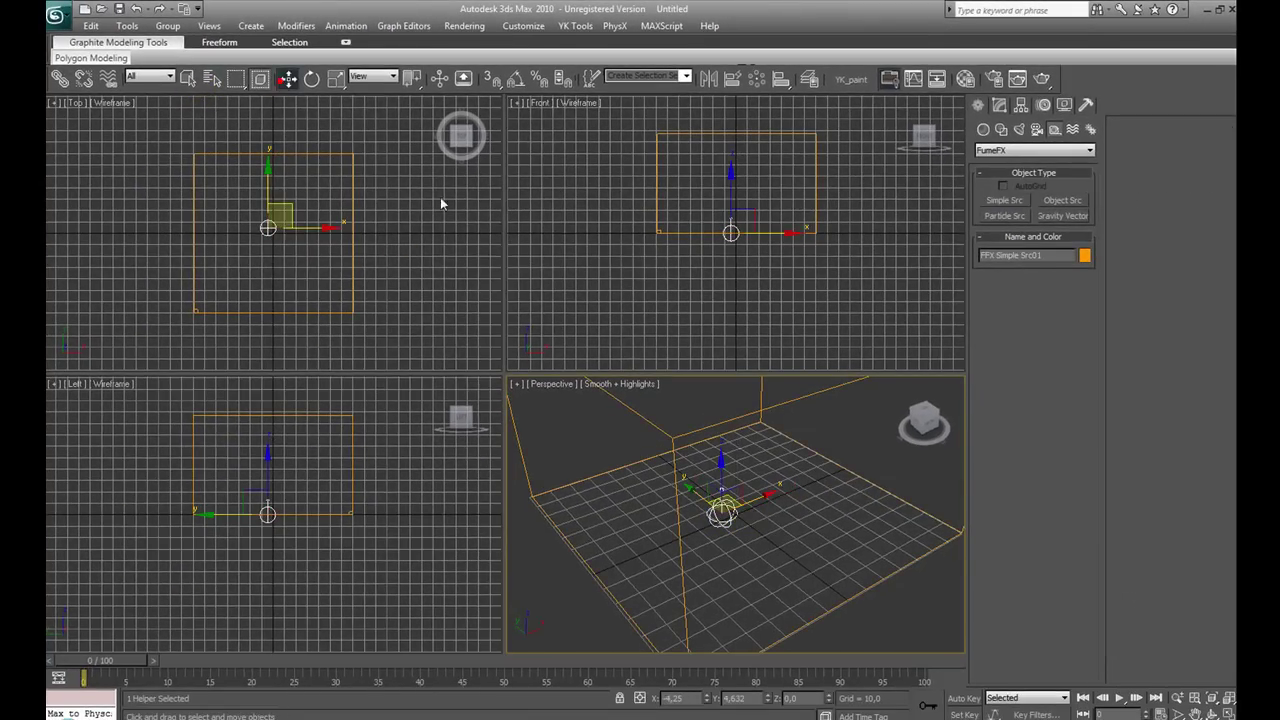
pyautogui.moveTo(723, 457); pyautogui.dragTo(721, 452)
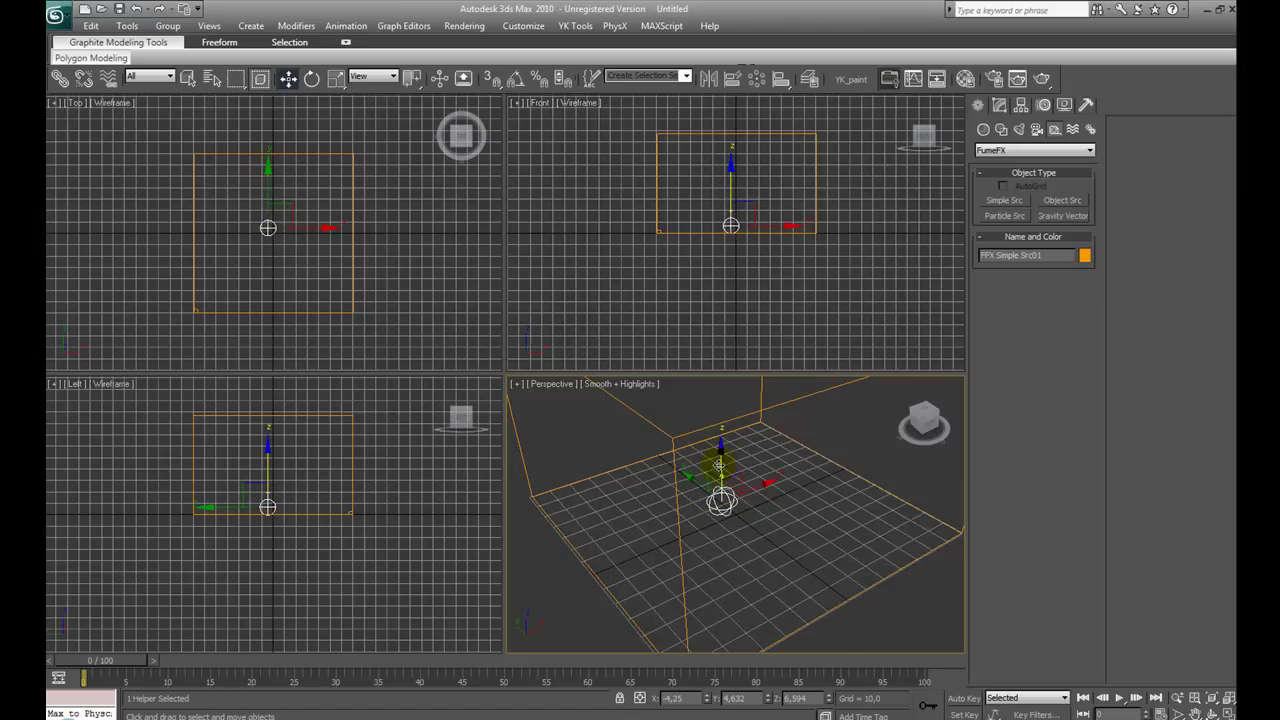
pyautogui.click(766, 518)
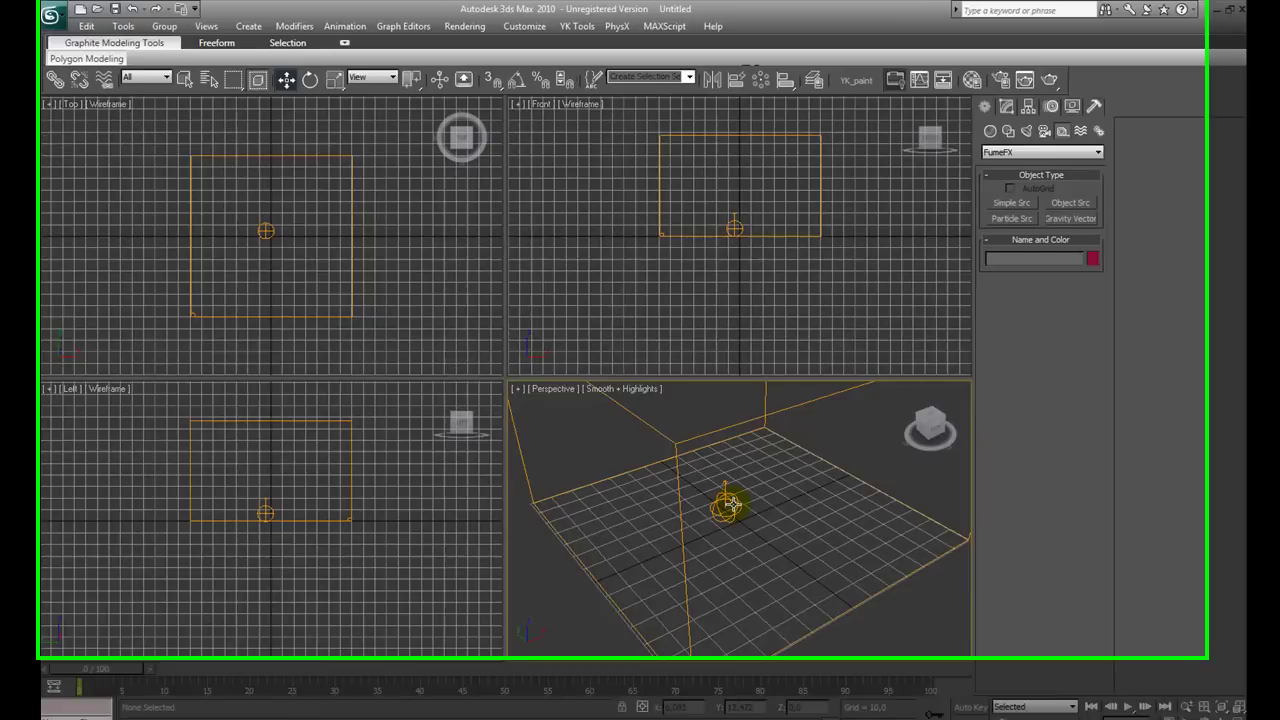
# Add the simple source to the FumeFX container's list of objects and sources, and look over its source parameters.
pyautogui.click(726, 507)
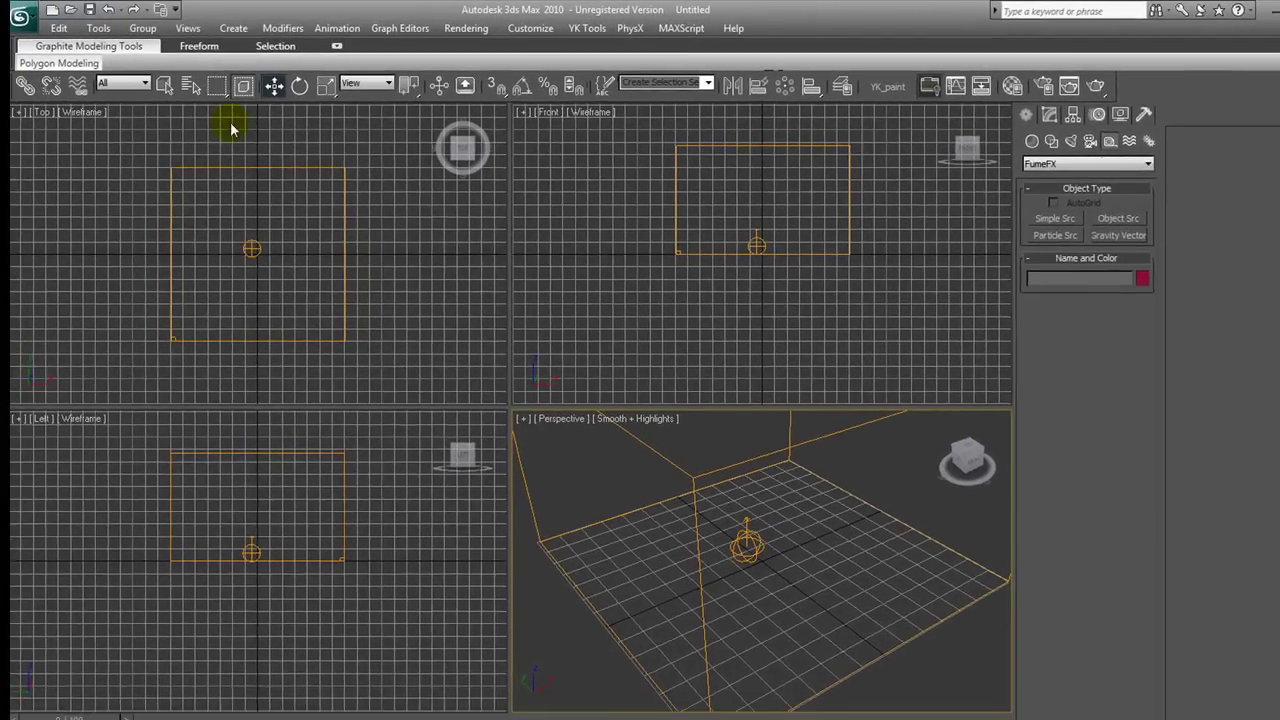
pyautogui.click(683, 591)
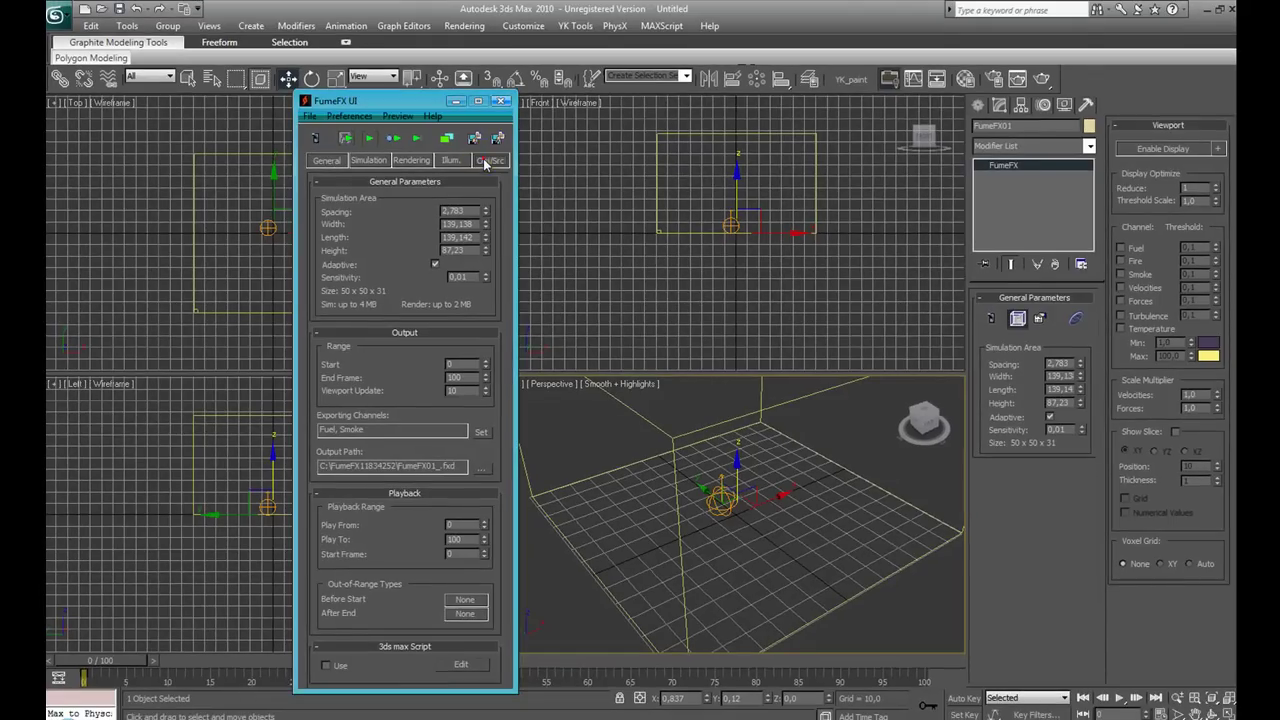
pyautogui.click(491, 157)
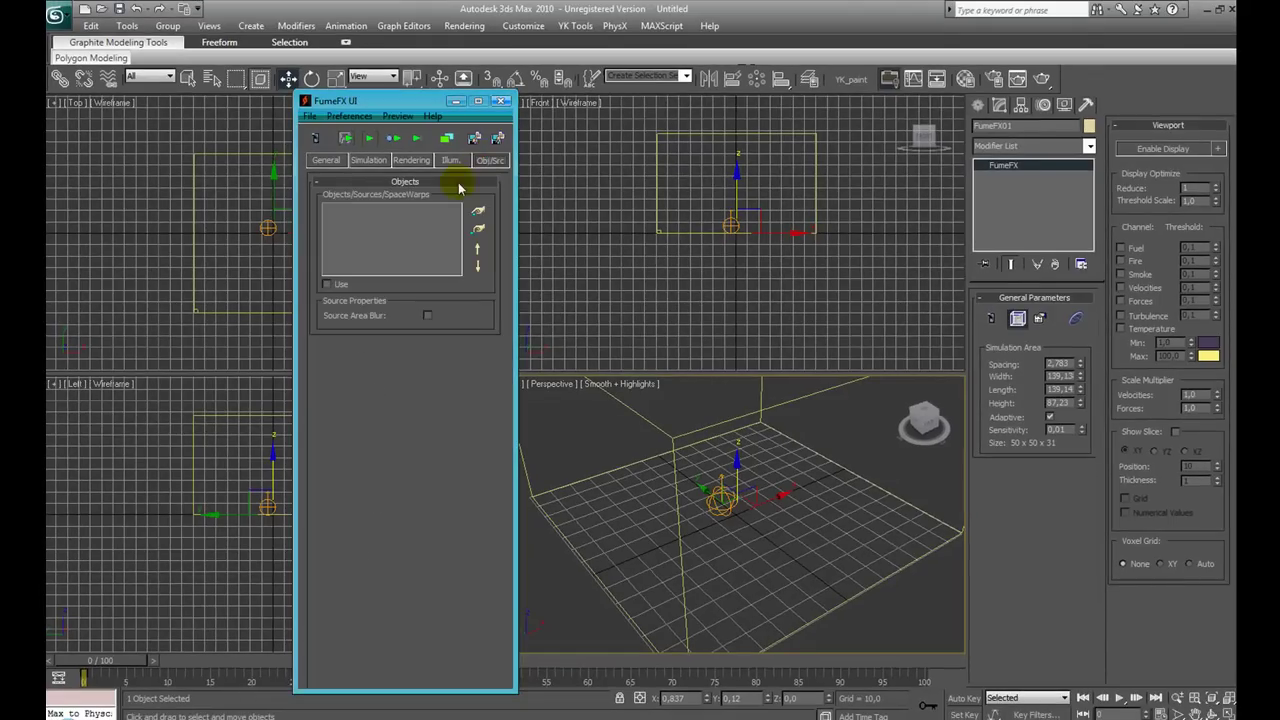
pyautogui.click(478, 212)
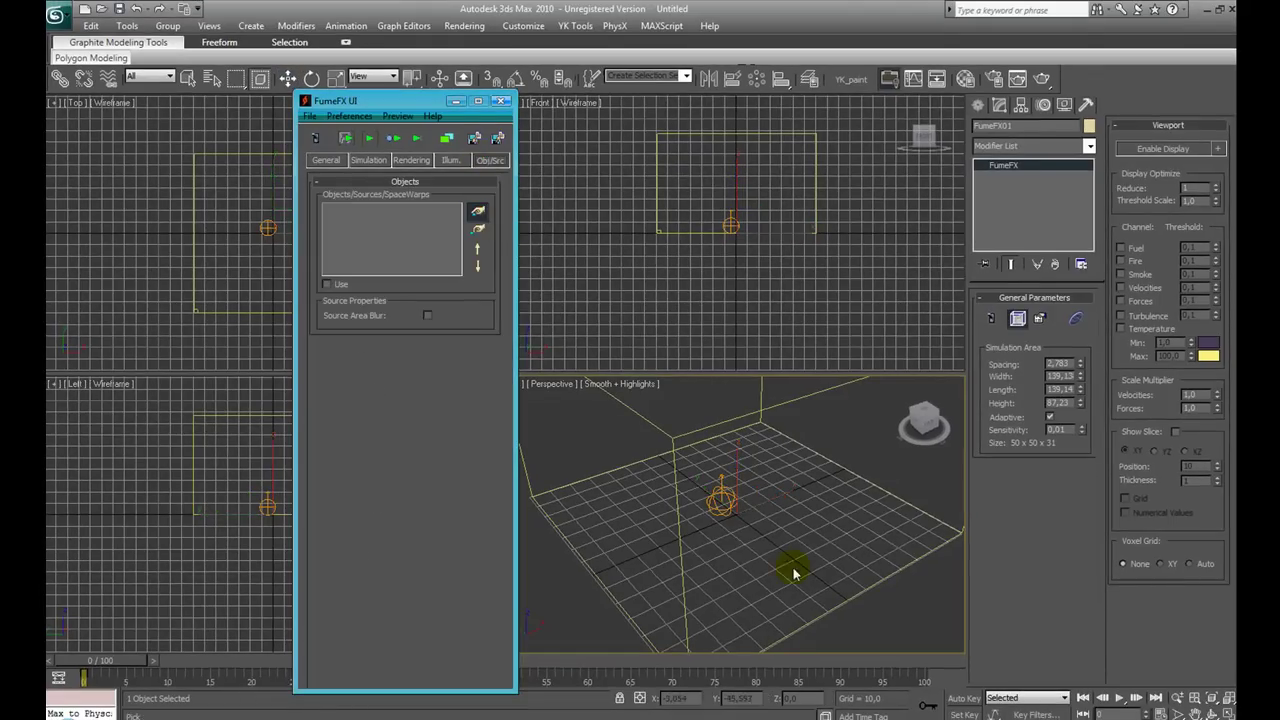
pyautogui.click(731, 505)
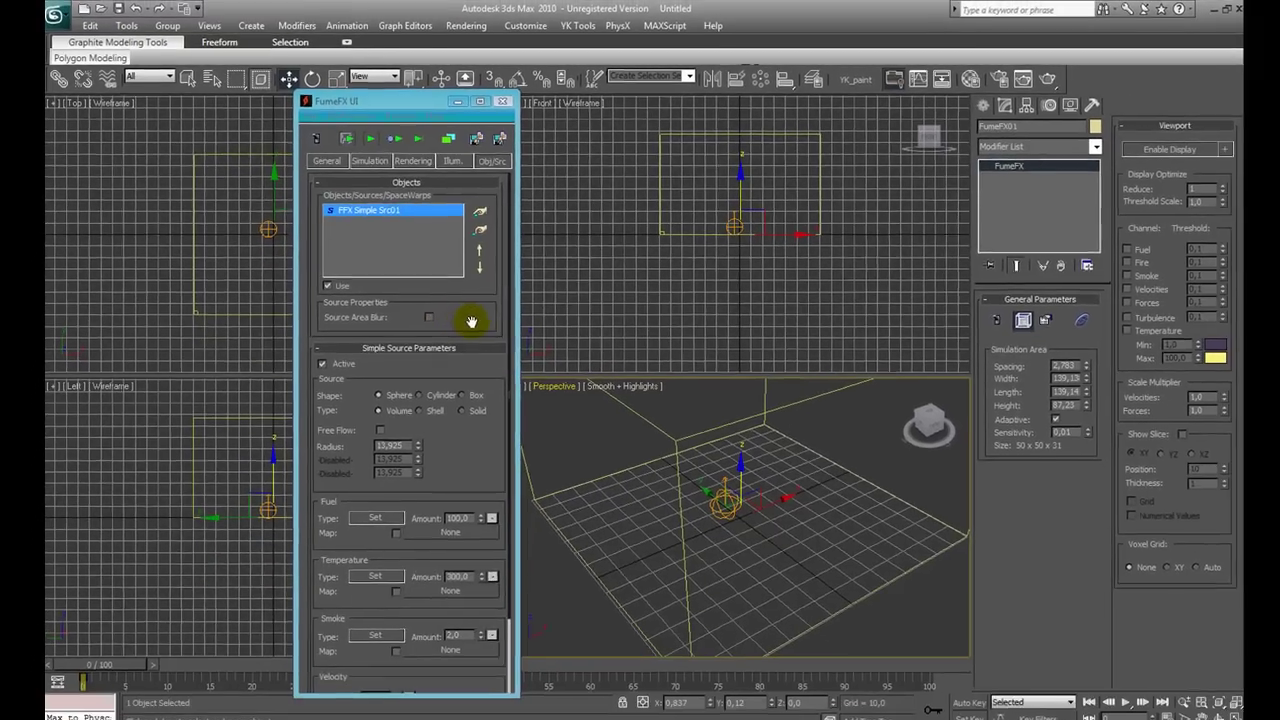
pyautogui.moveTo(545, 388); pyautogui.dragTo(550, 323)
pyautogui.scroll(-2, 457, 318)
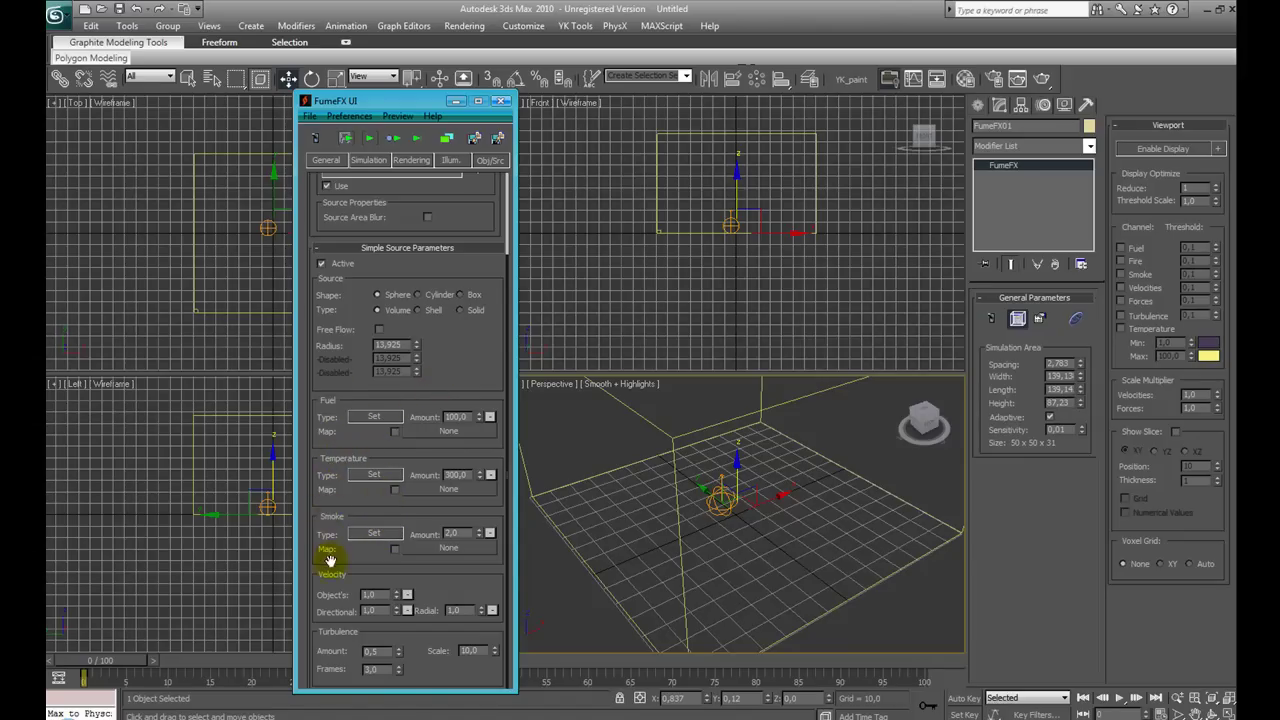
pyautogui.moveTo(471, 332); pyautogui.dragTo(465, 582)
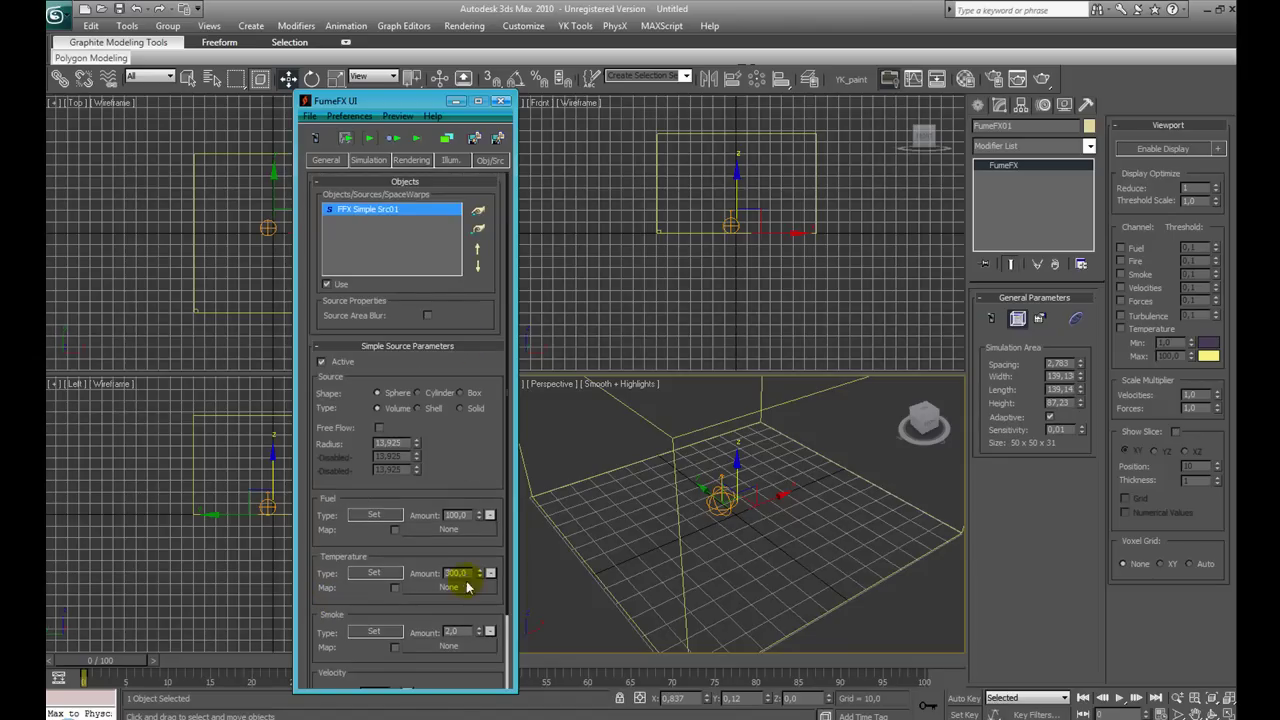
# Set the simulation area's spacing to 1,3 and its length to 143,316 in the general parameters.
pyautogui.click(326, 160)
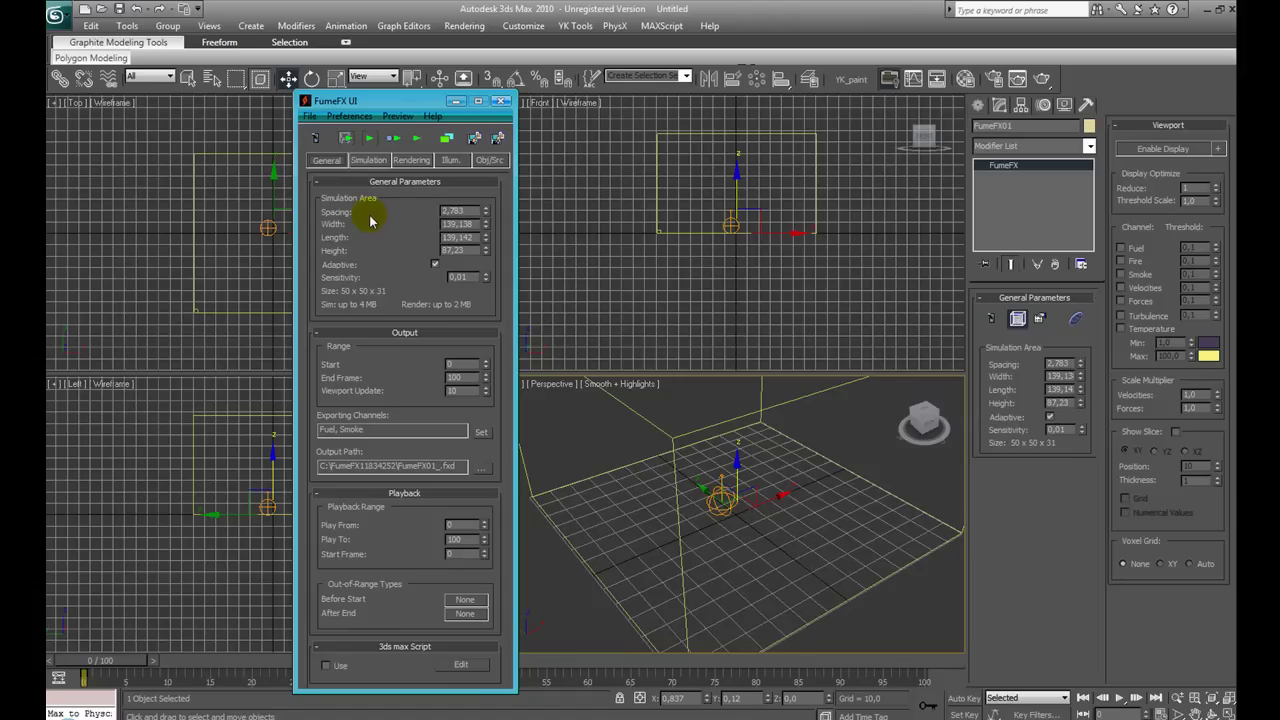
pyautogui.click(485, 211)
pyautogui.write('09')
pyautogui.click(458, 208)
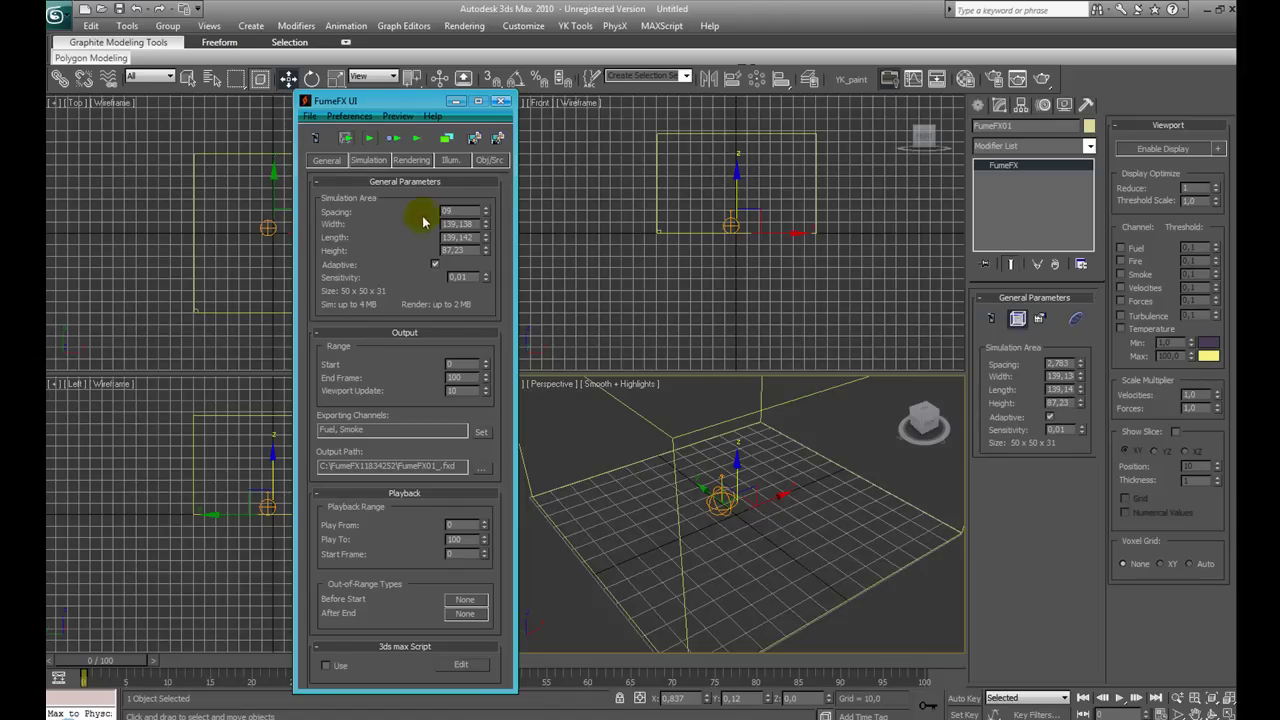
pyautogui.click(467, 226)
pyautogui.click(449, 210)
pyautogui.moveTo(485, 210); pyautogui.dragTo(486, 176)
pyautogui.moveTo(511, 40); pyautogui.dragTo(508, 114)
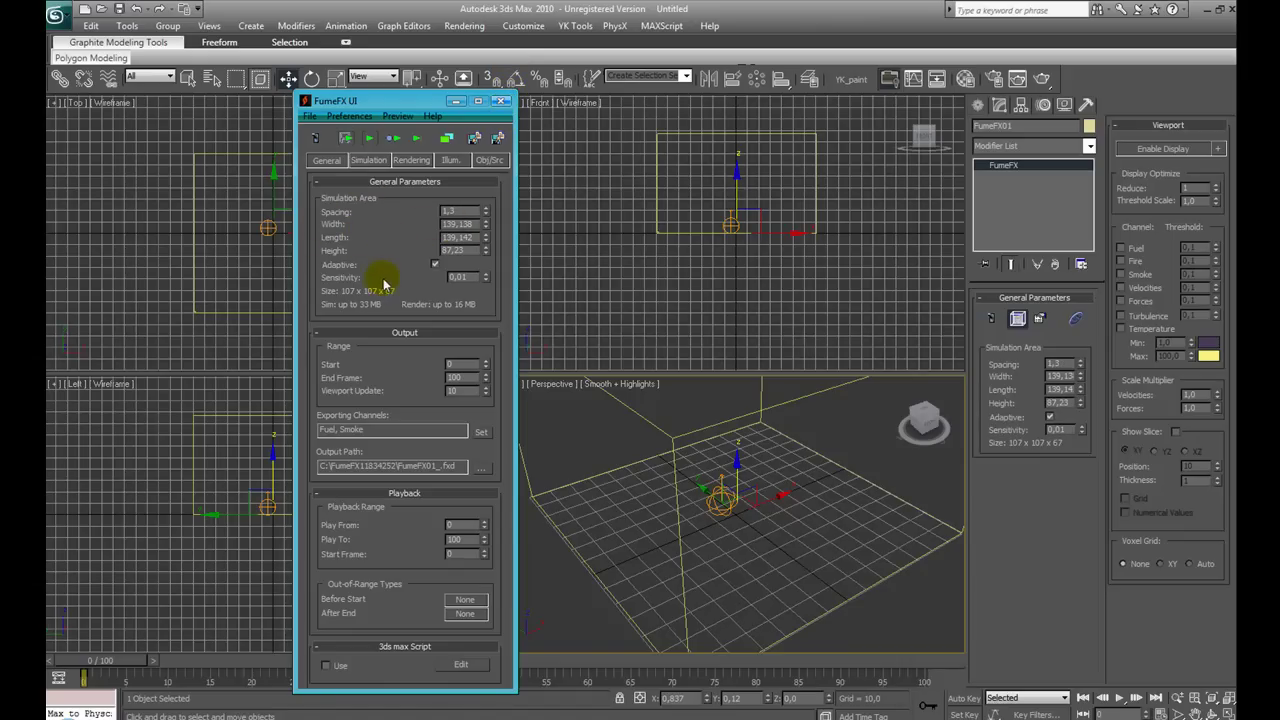
pyautogui.moveTo(487, 235)
pyautogui.mouseDown()
pyautogui.moveTo(488, 220)
pyautogui.moveTo(488, 236)
pyautogui.mouseUp()
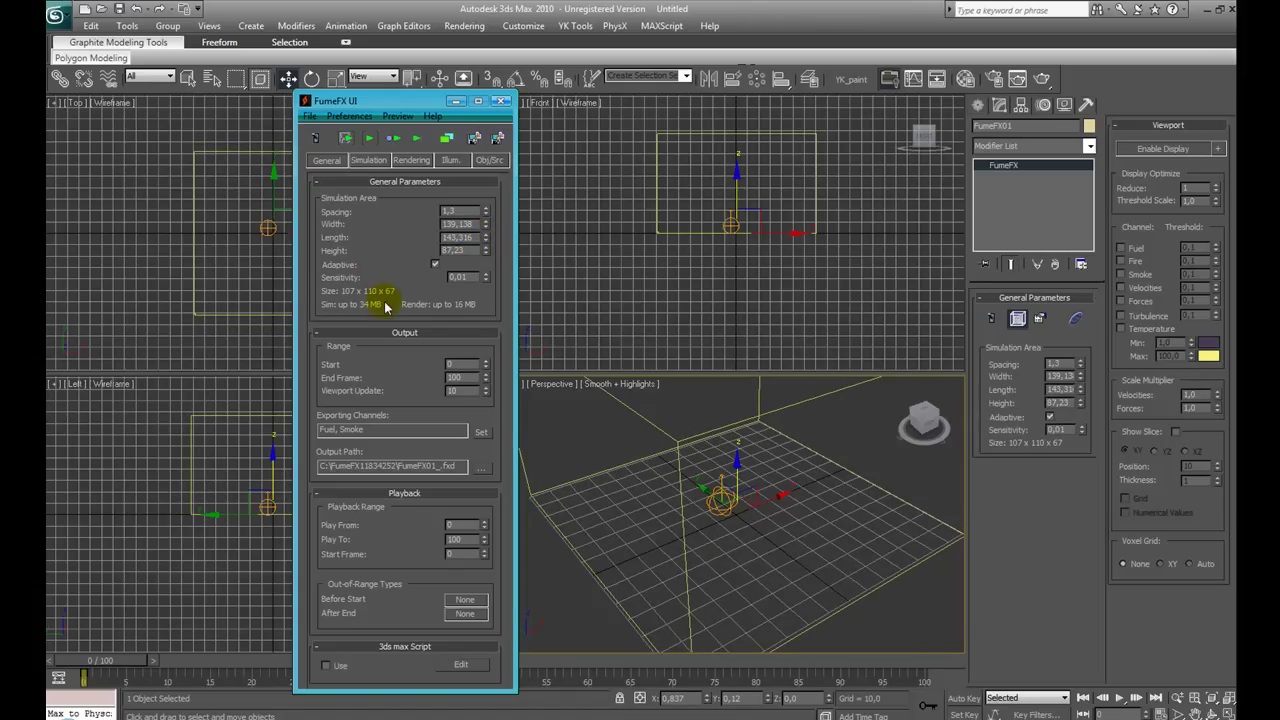
# Examine the output frame range and exporting channels, and the solver, system and fuel settings of the simulation.
pyautogui.click(470, 378)
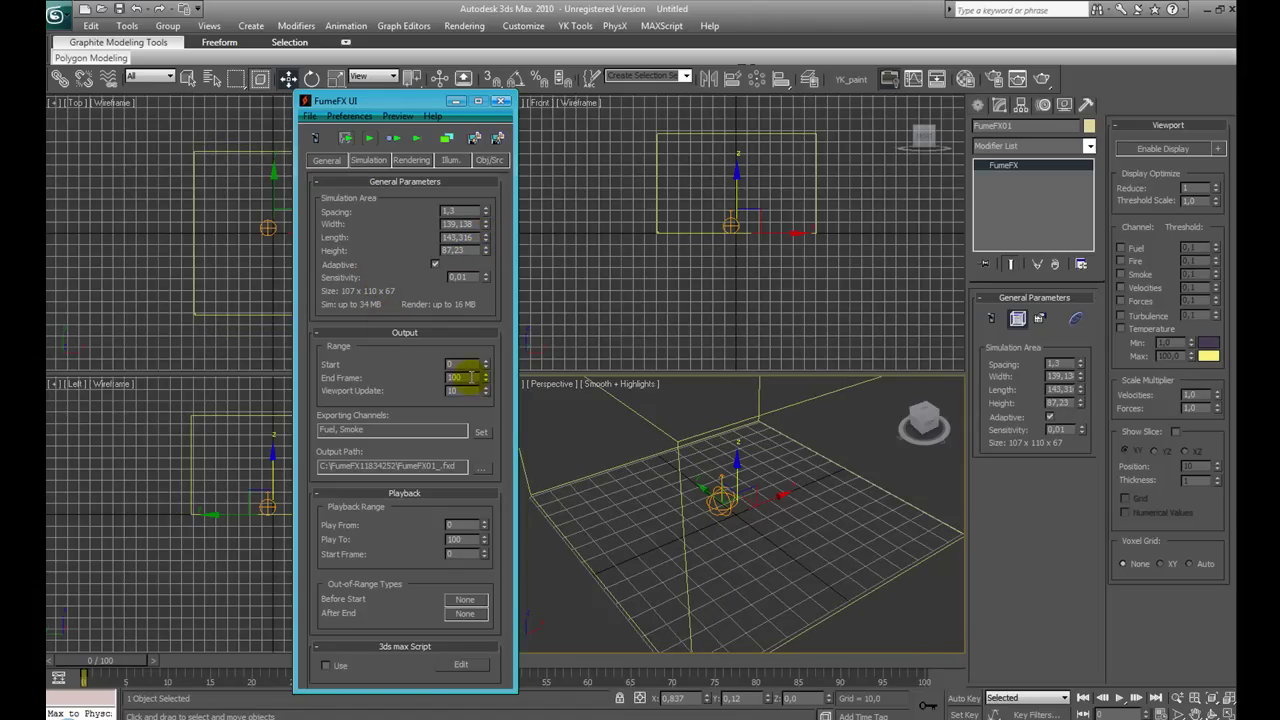
pyautogui.click(455, 365)
pyautogui.click(465, 378)
pyautogui.click(397, 430)
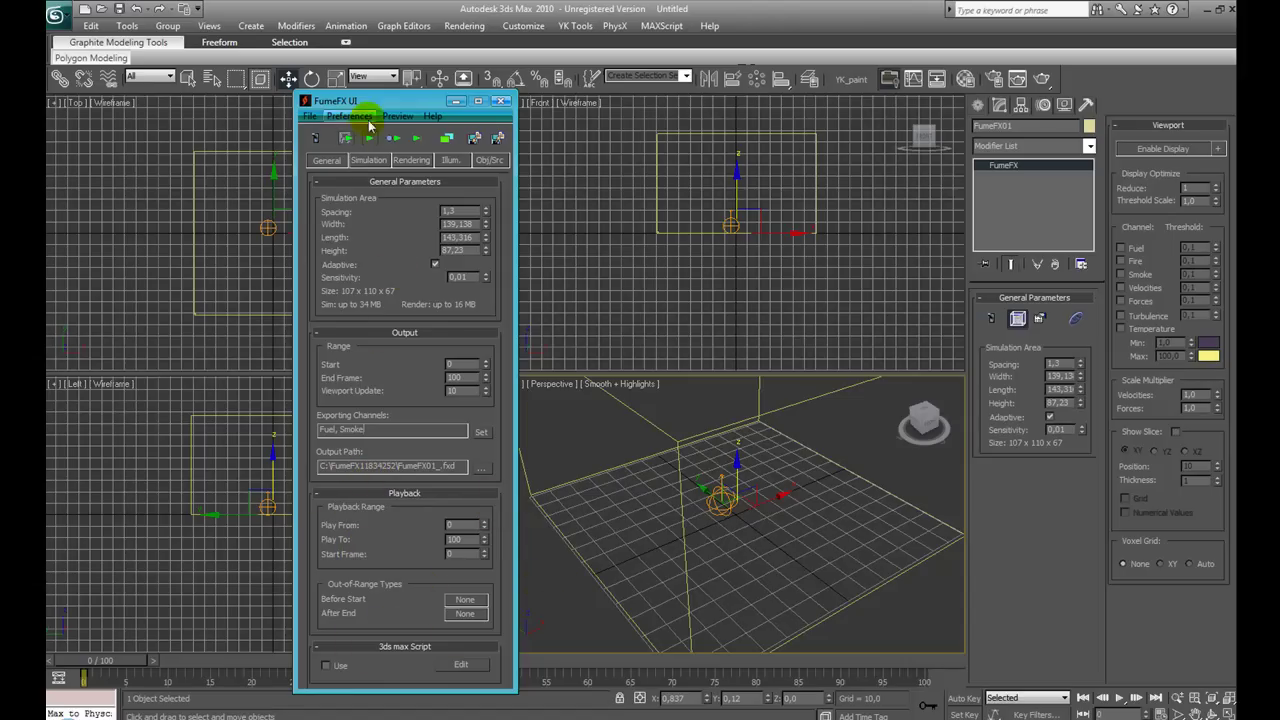
pyautogui.click(362, 160)
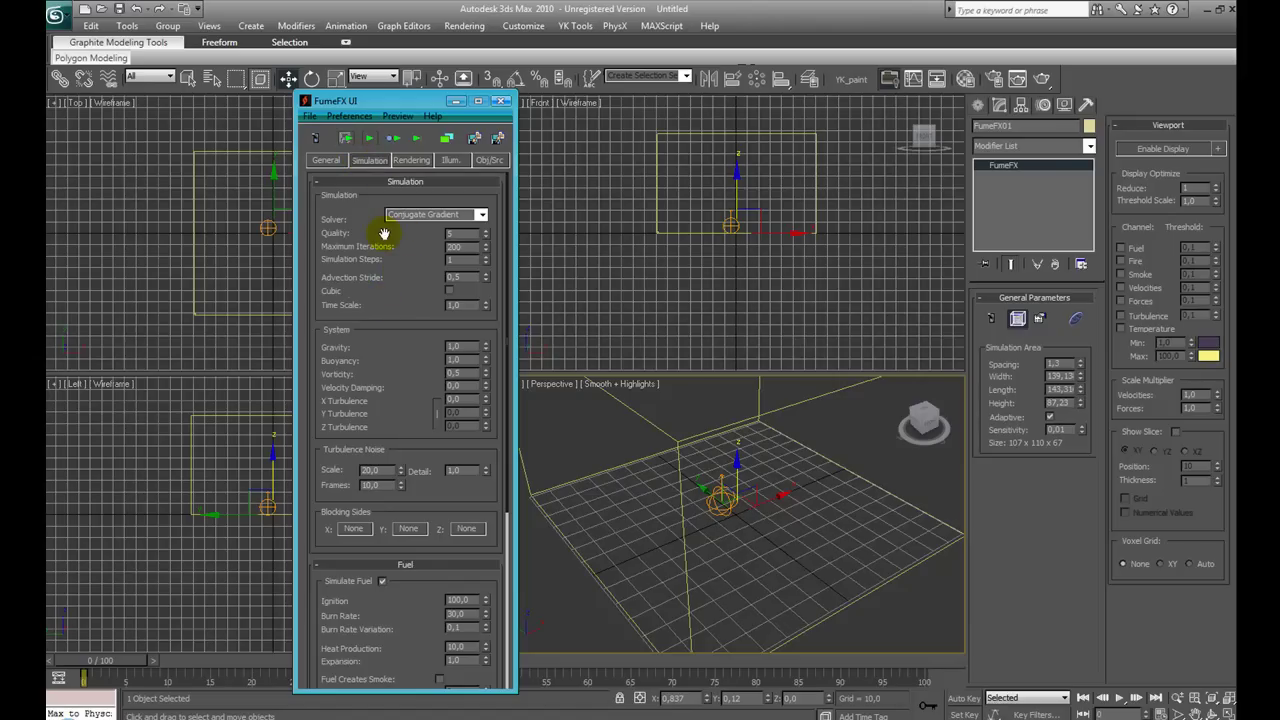
pyautogui.scroll(-1, 508, 242)
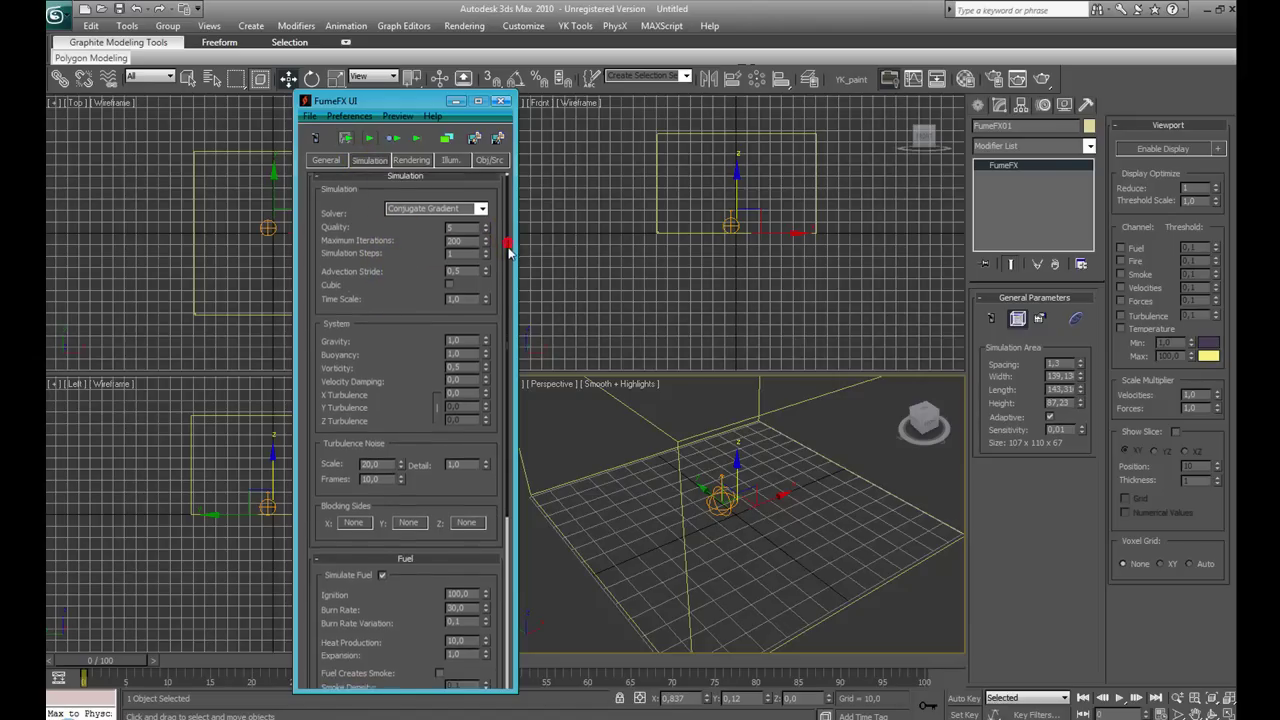
pyautogui.scroll(-1, 508, 242)
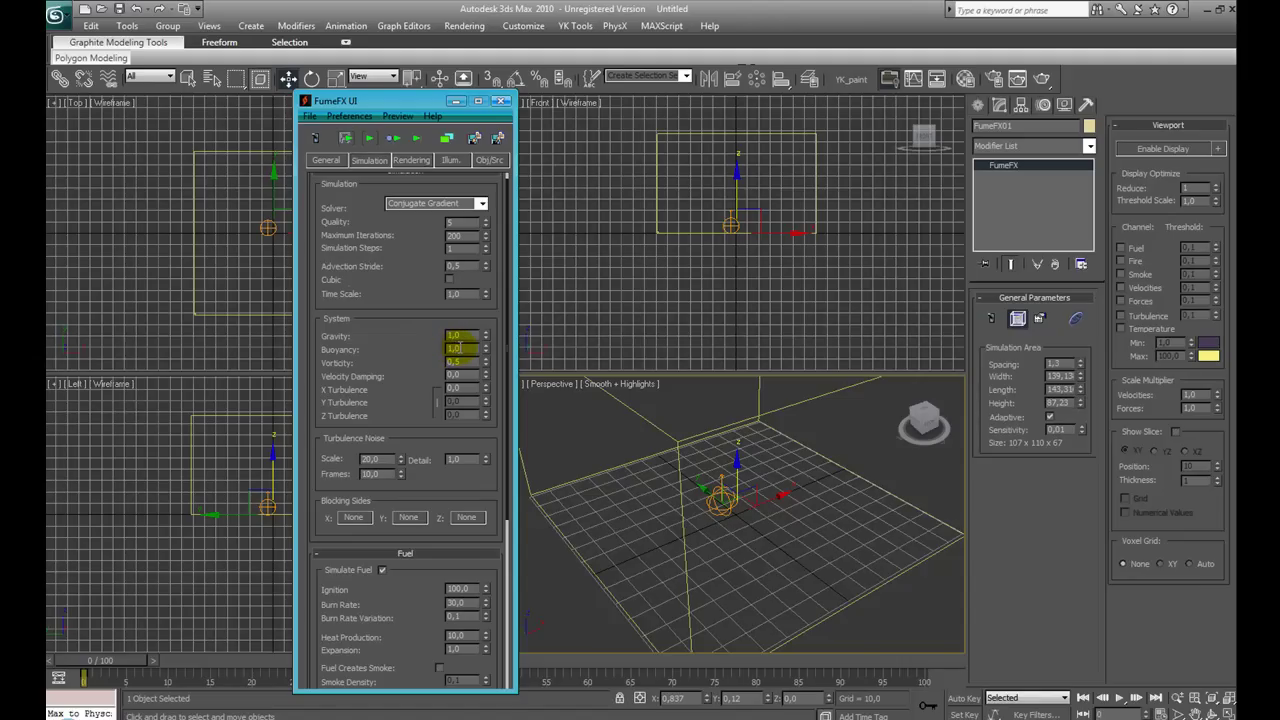
# Set the X turbulence in the simulation's system settings to 1.
pyautogui.click(463, 361)
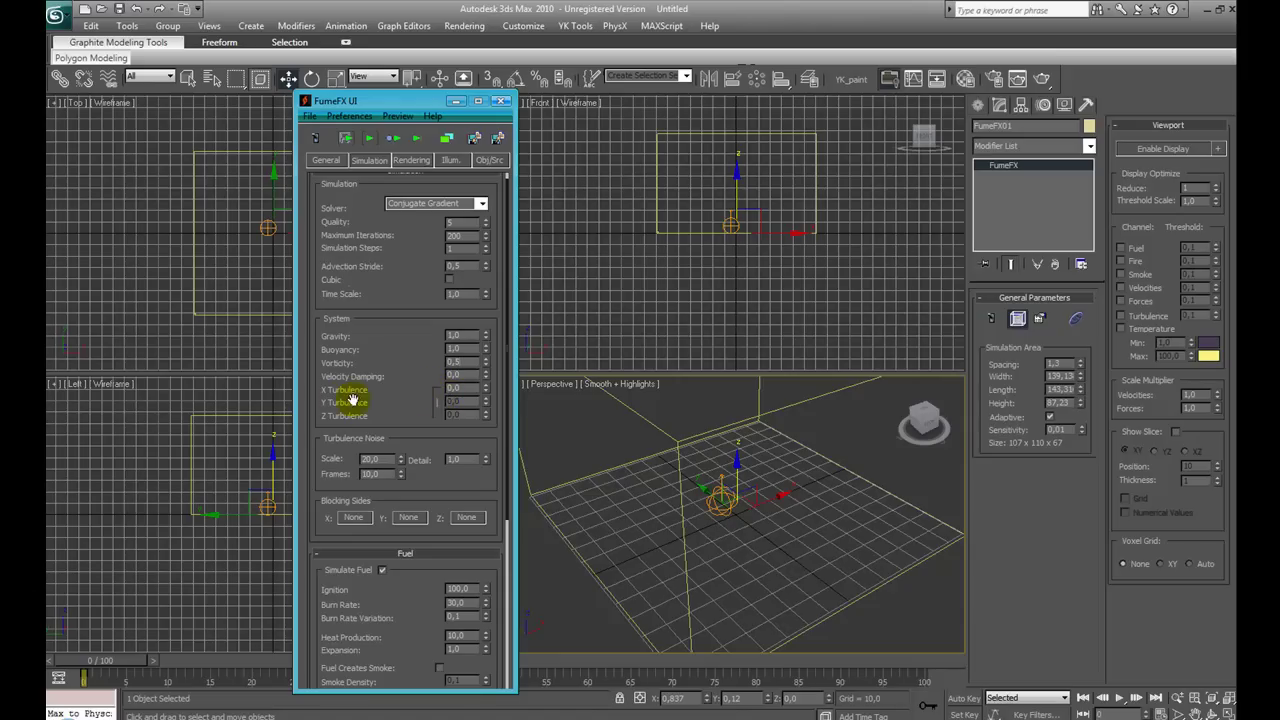
pyautogui.click(462, 387)
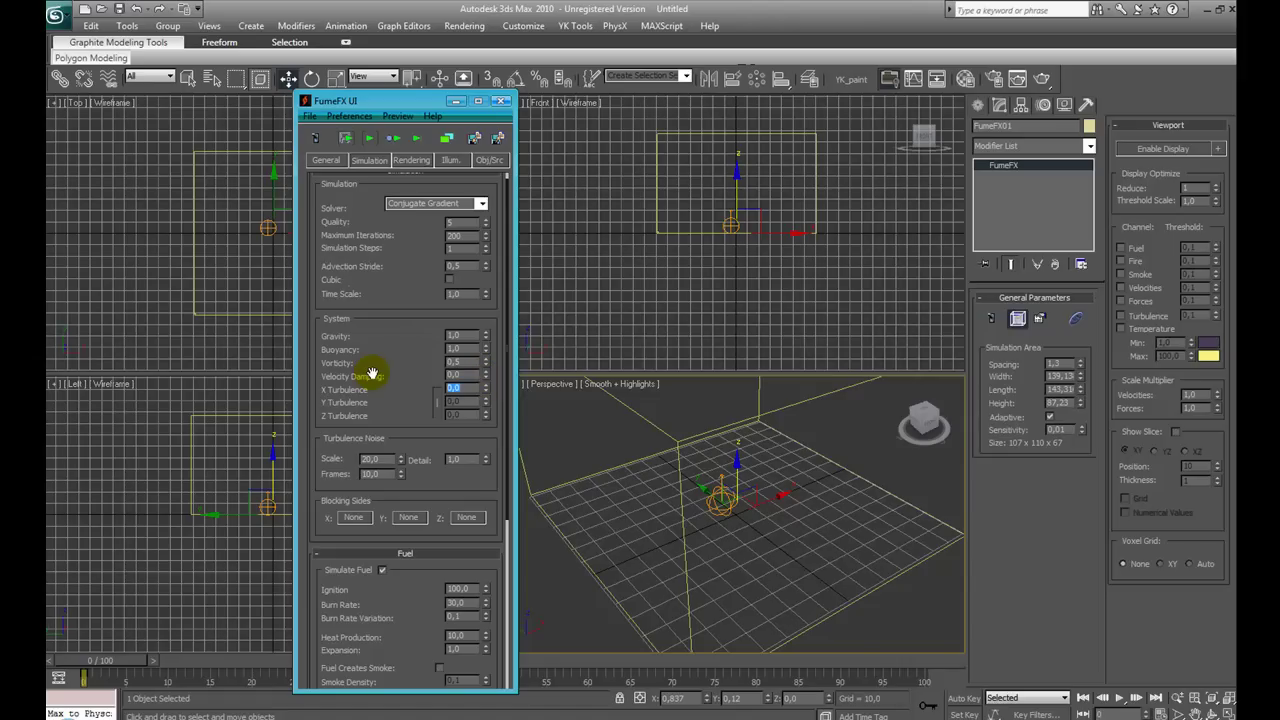
pyautogui.write('1')
pyautogui.press('Return')
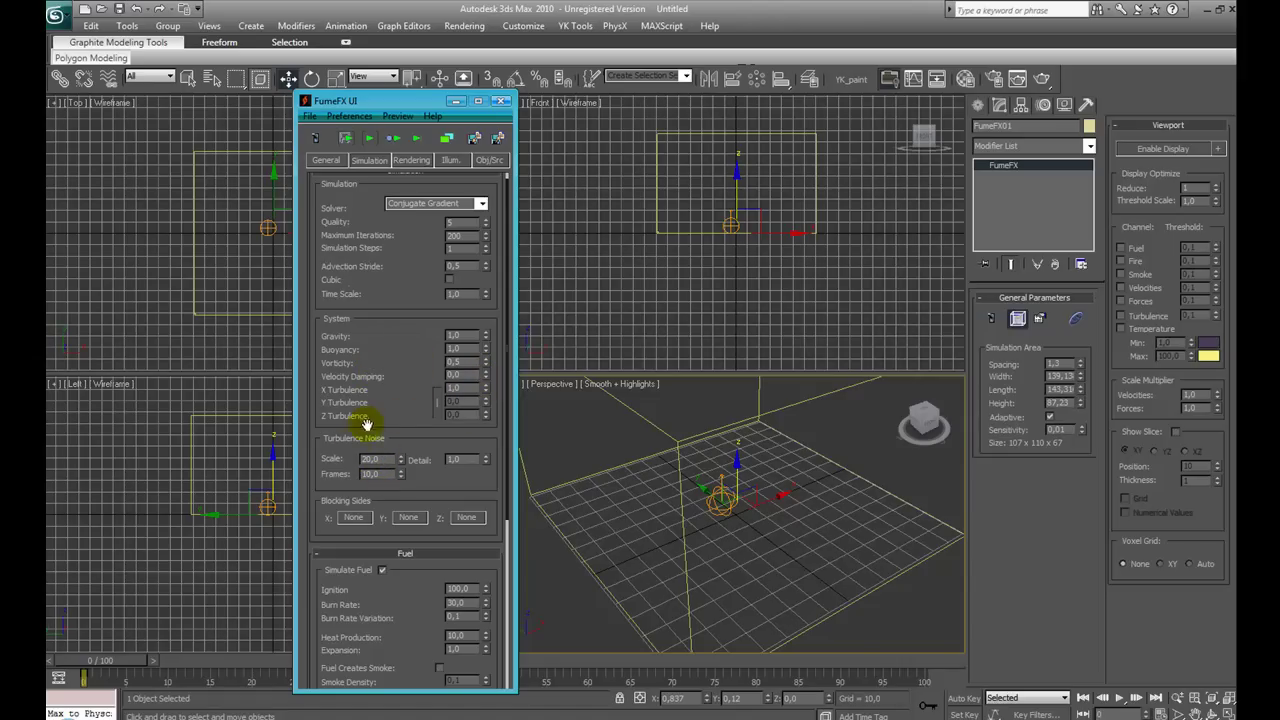
# Look over the turbulence noise, blocking sides, fuel, smoke and temperature settings, and start the simulation.
pyautogui.moveTo(331, 447); pyautogui.dragTo(334, 412)
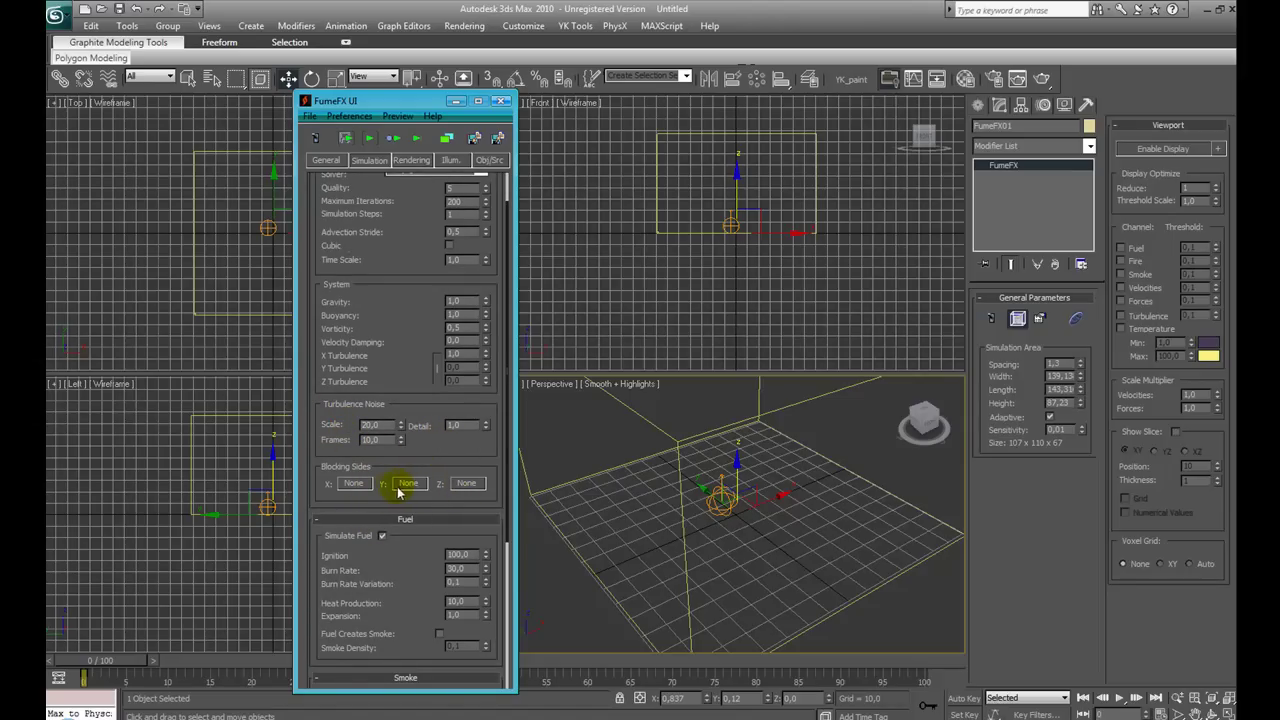
pyautogui.moveTo(456, 462); pyautogui.dragTo(463, 412)
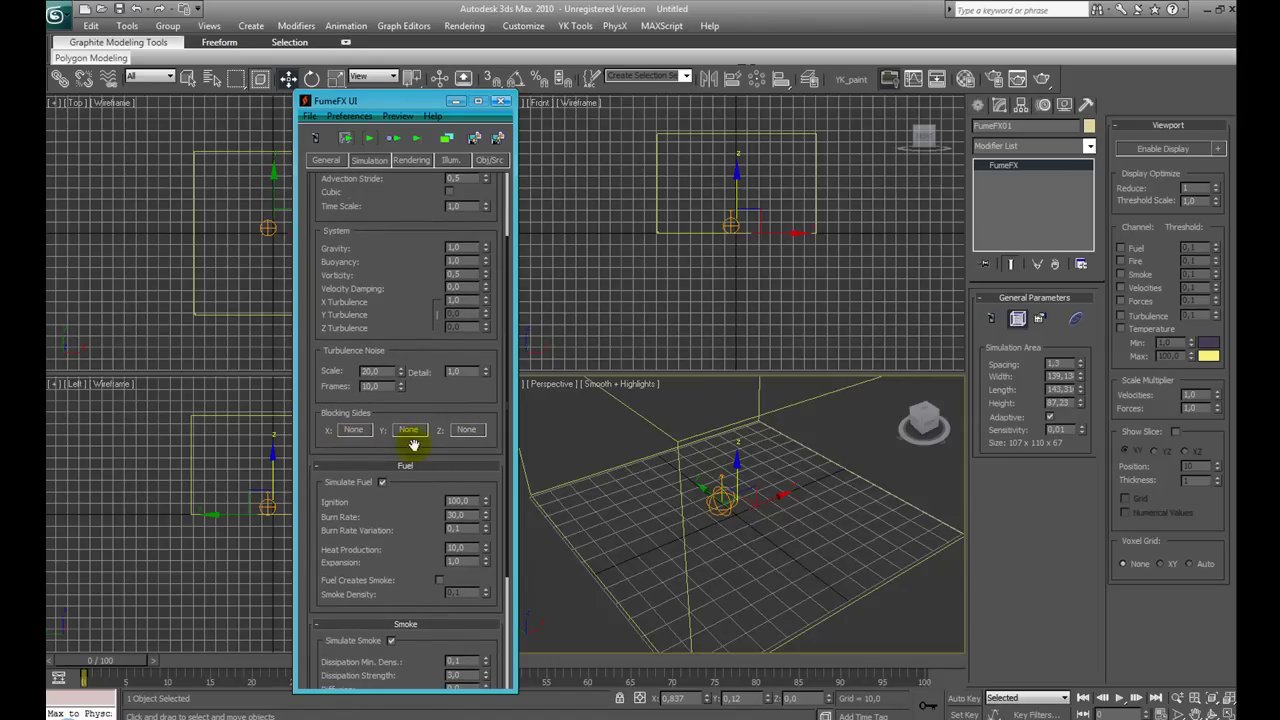
pyautogui.moveTo(412, 536); pyautogui.dragTo(418, 397)
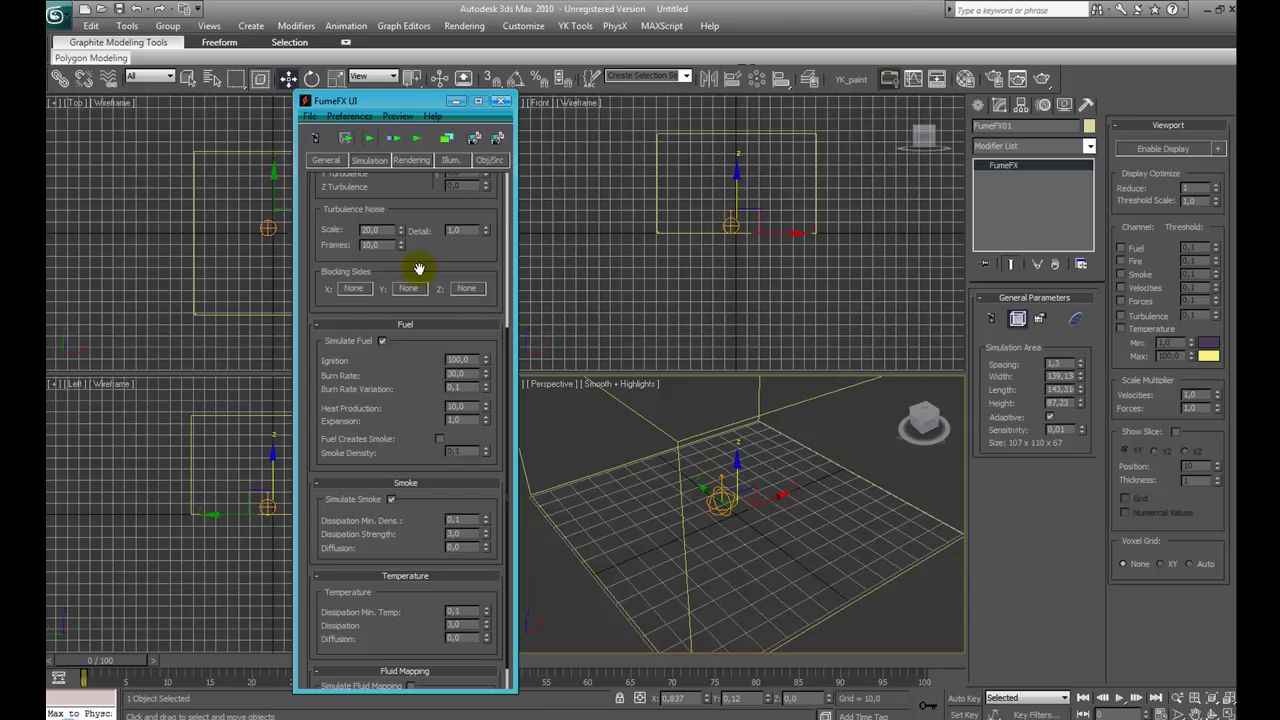
pyautogui.moveTo(388, 450); pyautogui.dragTo(411, 500)
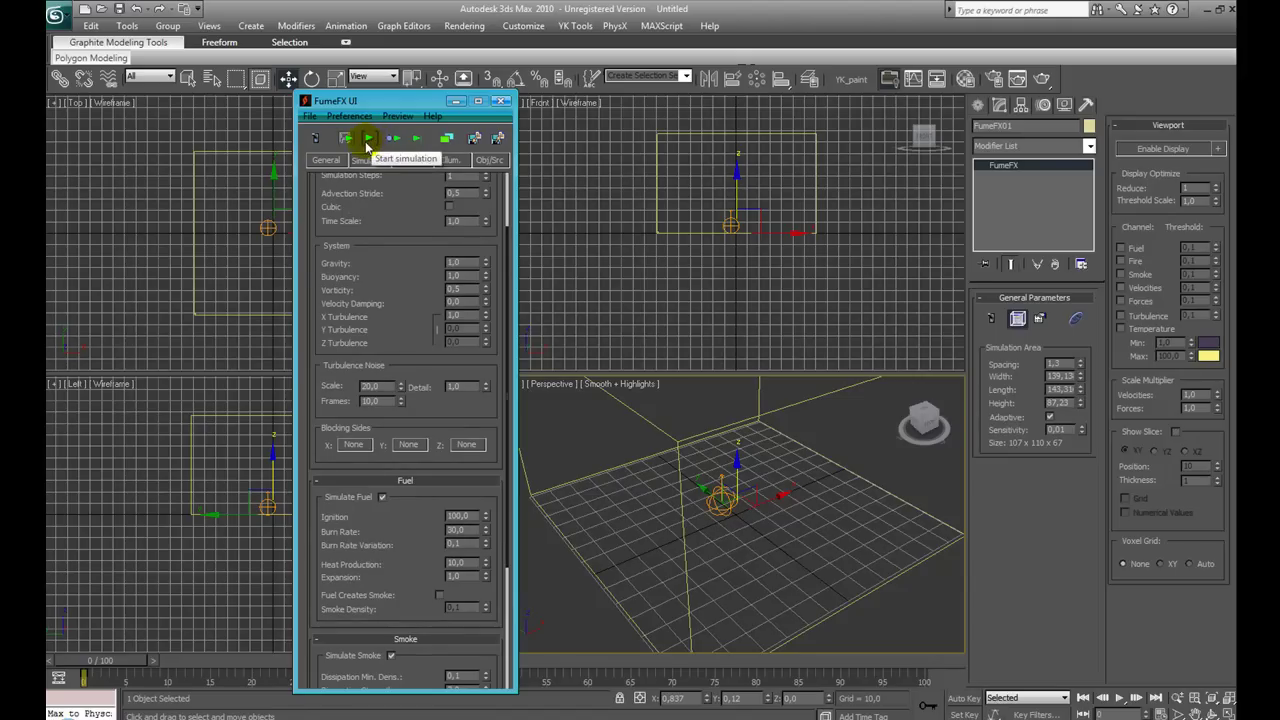
pyautogui.click(370, 141)
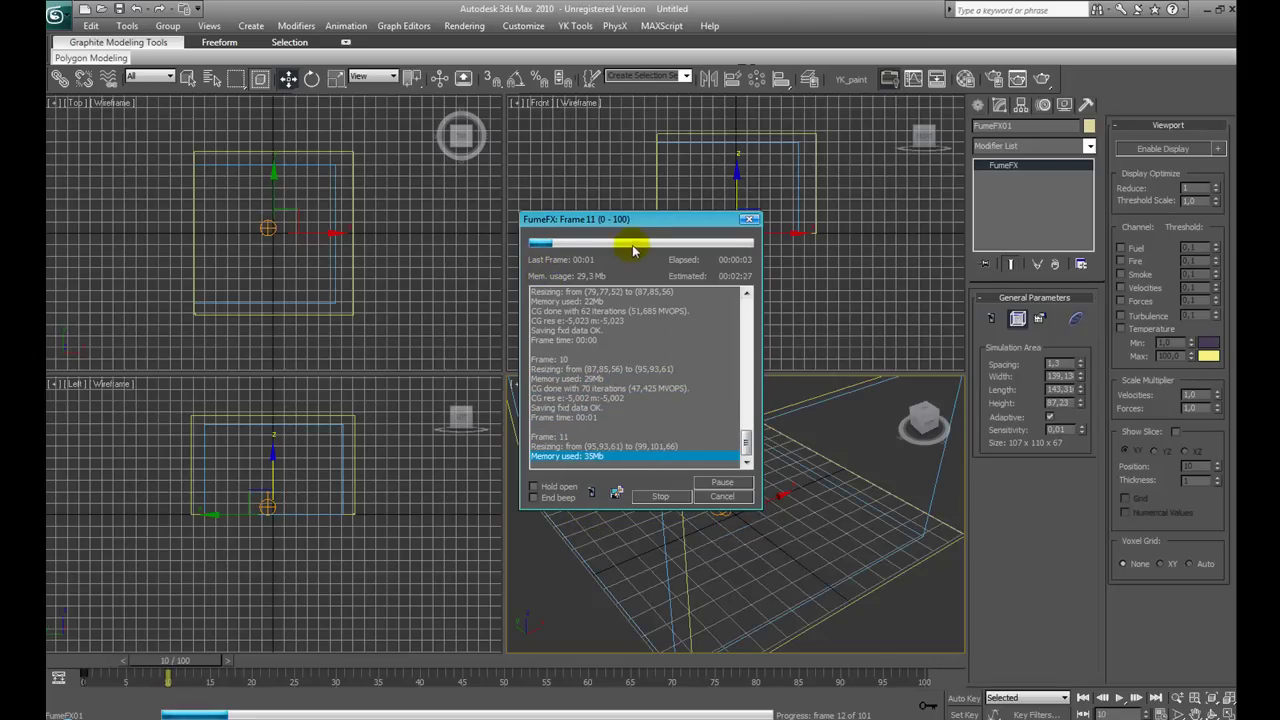
# Watch the running simulation in the output preview, close the preview and stop the simulation at frame 26.
pyautogui.moveTo(626, 218); pyautogui.dragTo(680, 216)
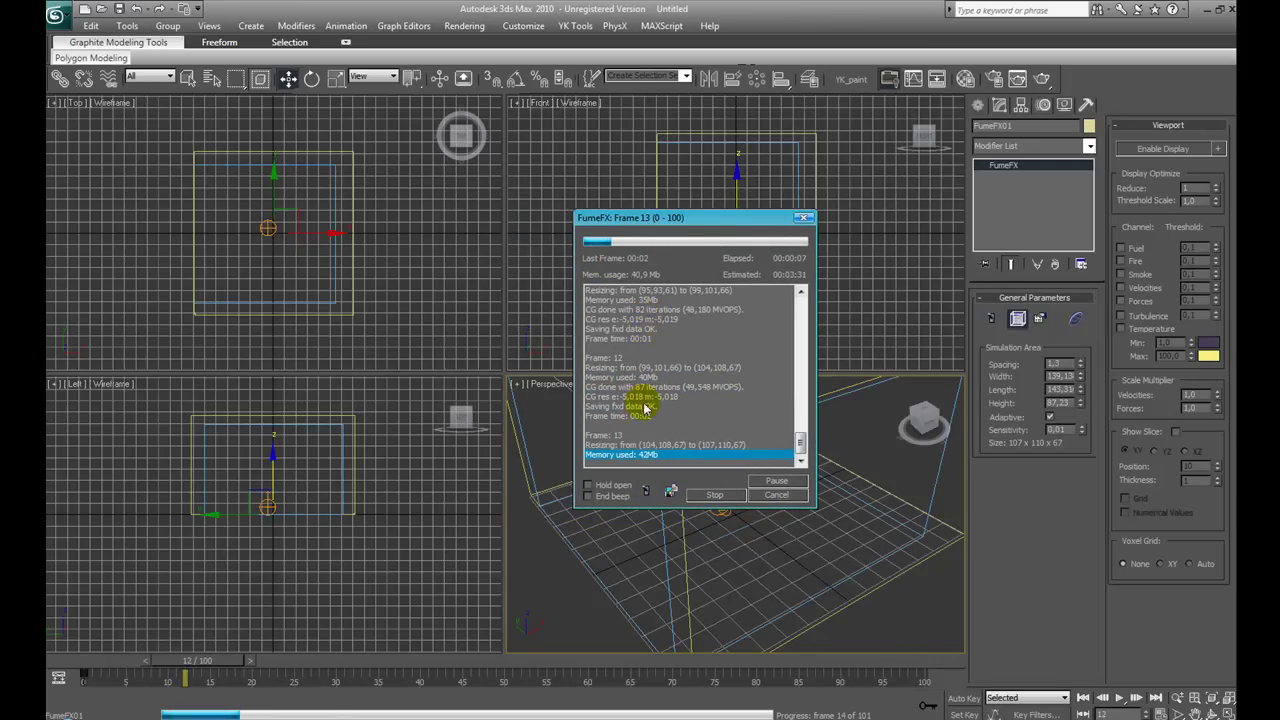
pyautogui.click(646, 491)
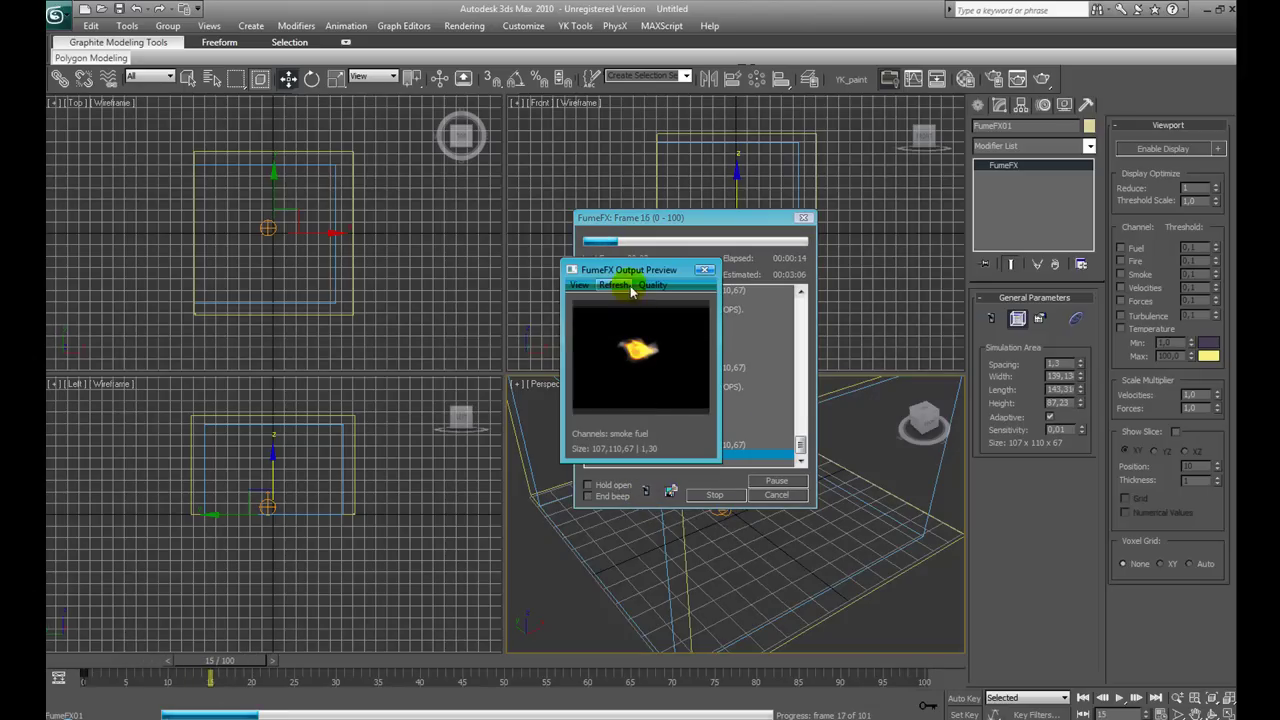
pyautogui.moveTo(640, 274); pyautogui.dragTo(744, 384)
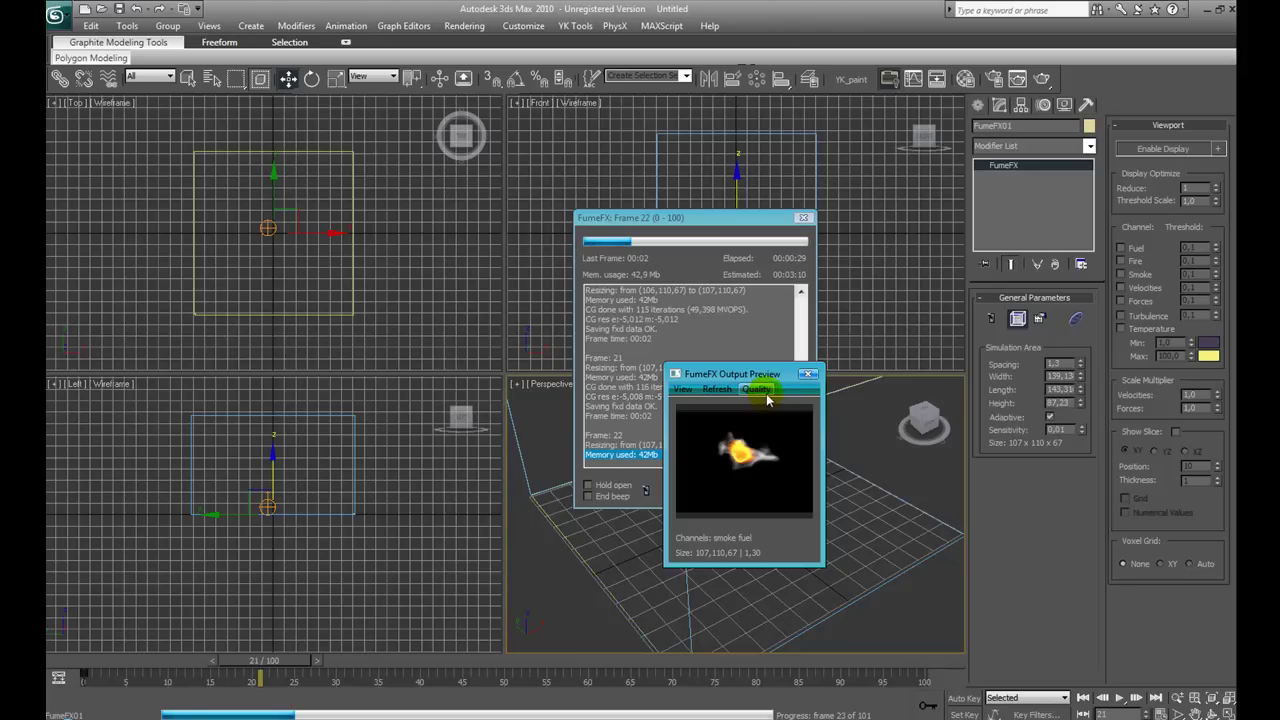
pyautogui.click(806, 376)
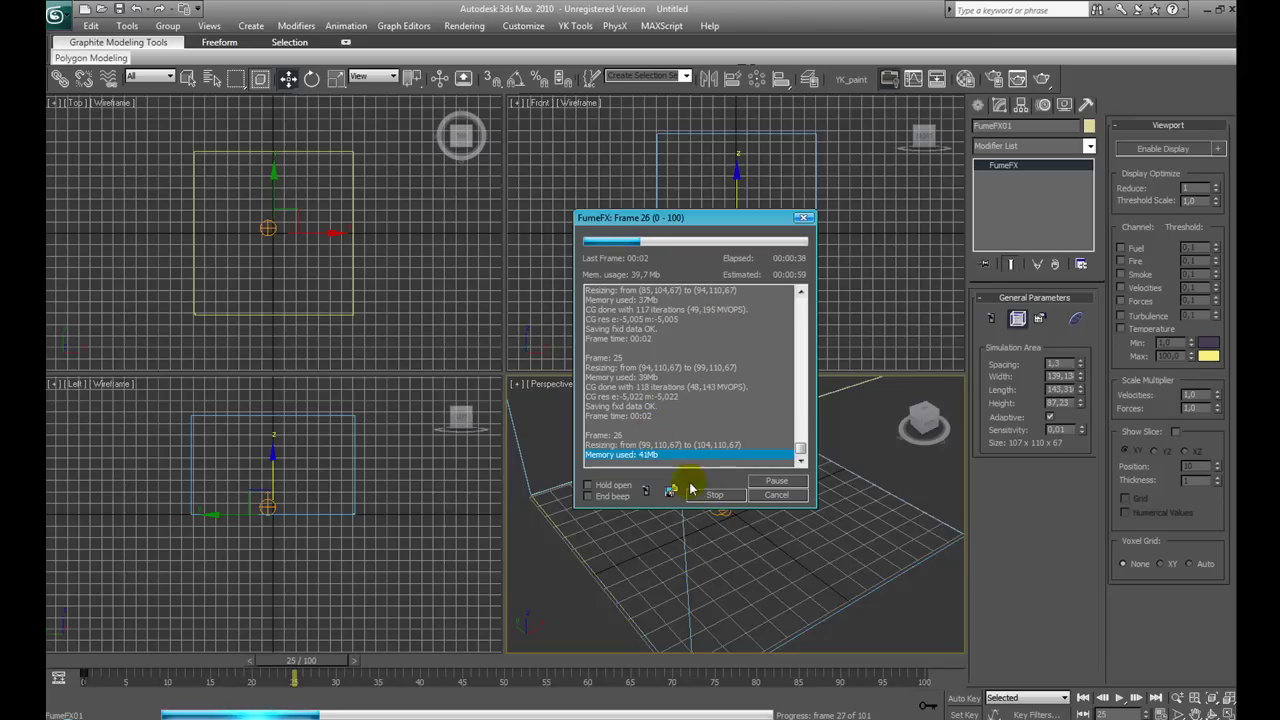
pyautogui.click(701, 497)
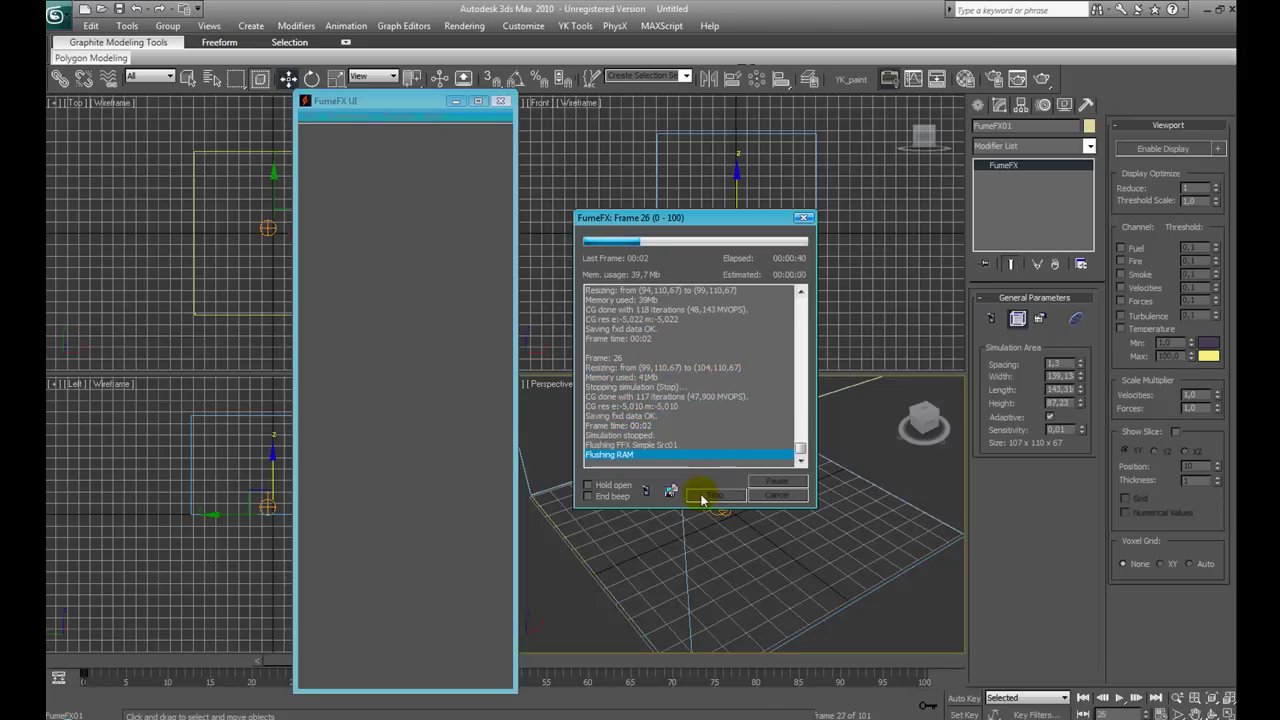
# Return the timeline to frame 0, advance it to frame 8 and activate the Perspective viewport.
pyautogui.moveTo(294, 650); pyautogui.dragTo(66, 667)
pyautogui.press('w')
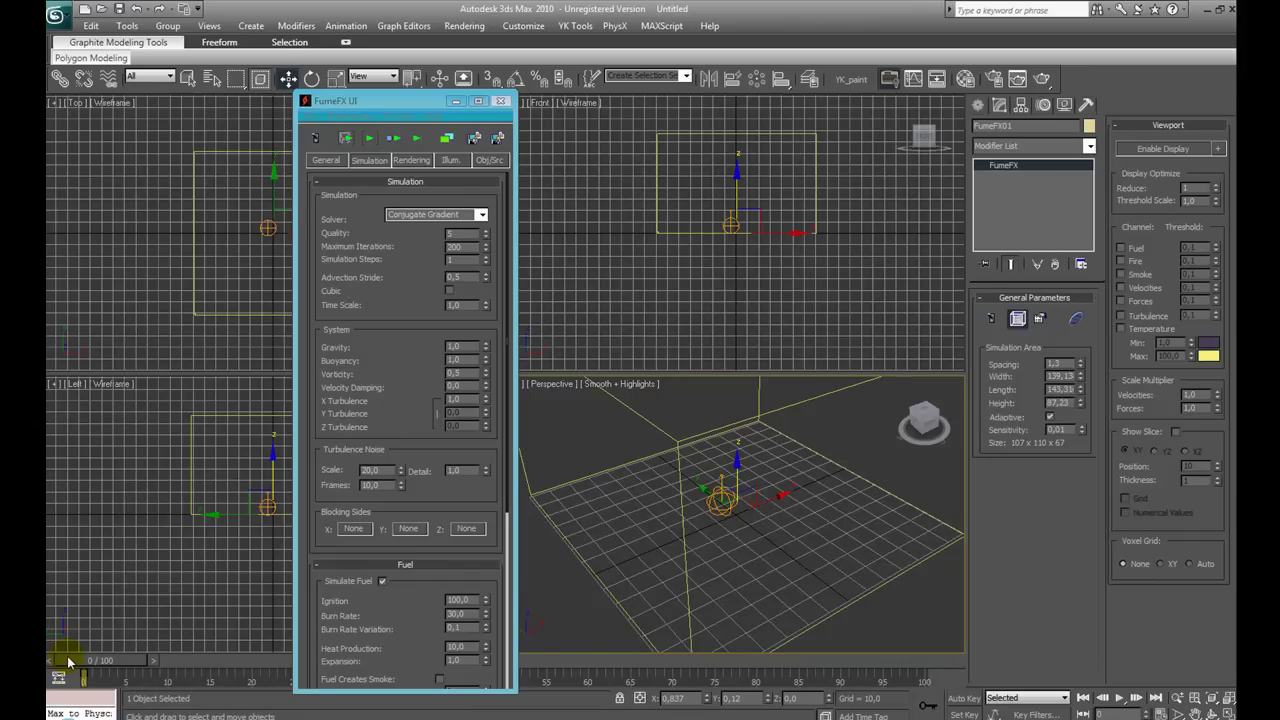
pyautogui.moveTo(91, 667); pyautogui.dragTo(131, 660)
pyautogui.press('w')
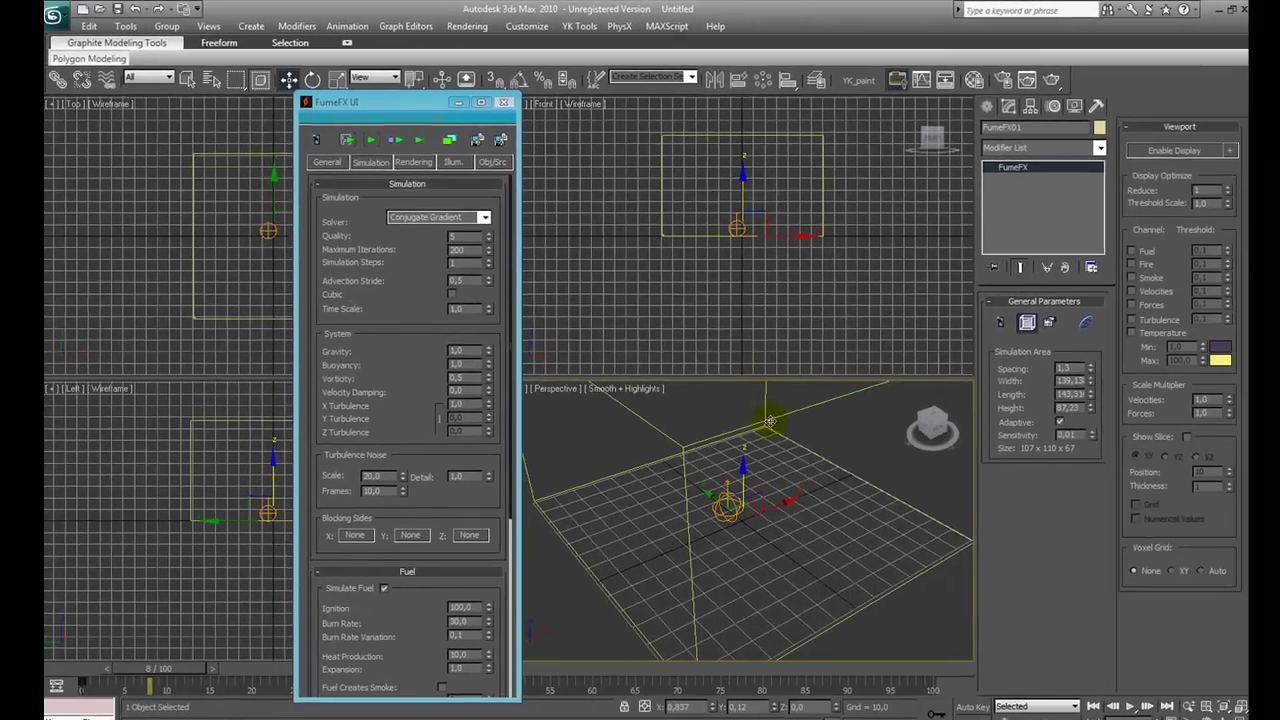
pyautogui.rightClick(1020, 654)
pyautogui.click(702, 621)
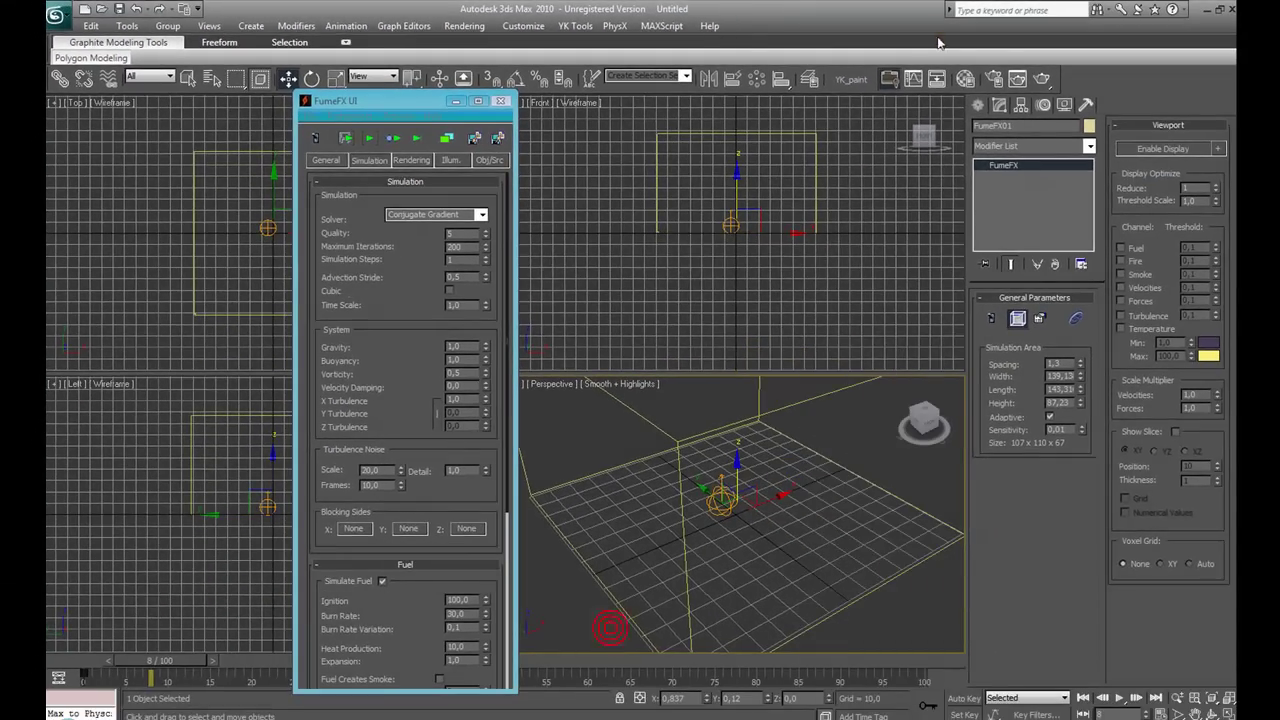
# Open the render setup, show the assigned renderers and render the Perspective view at frame 8.
pyautogui.click(998, 80)
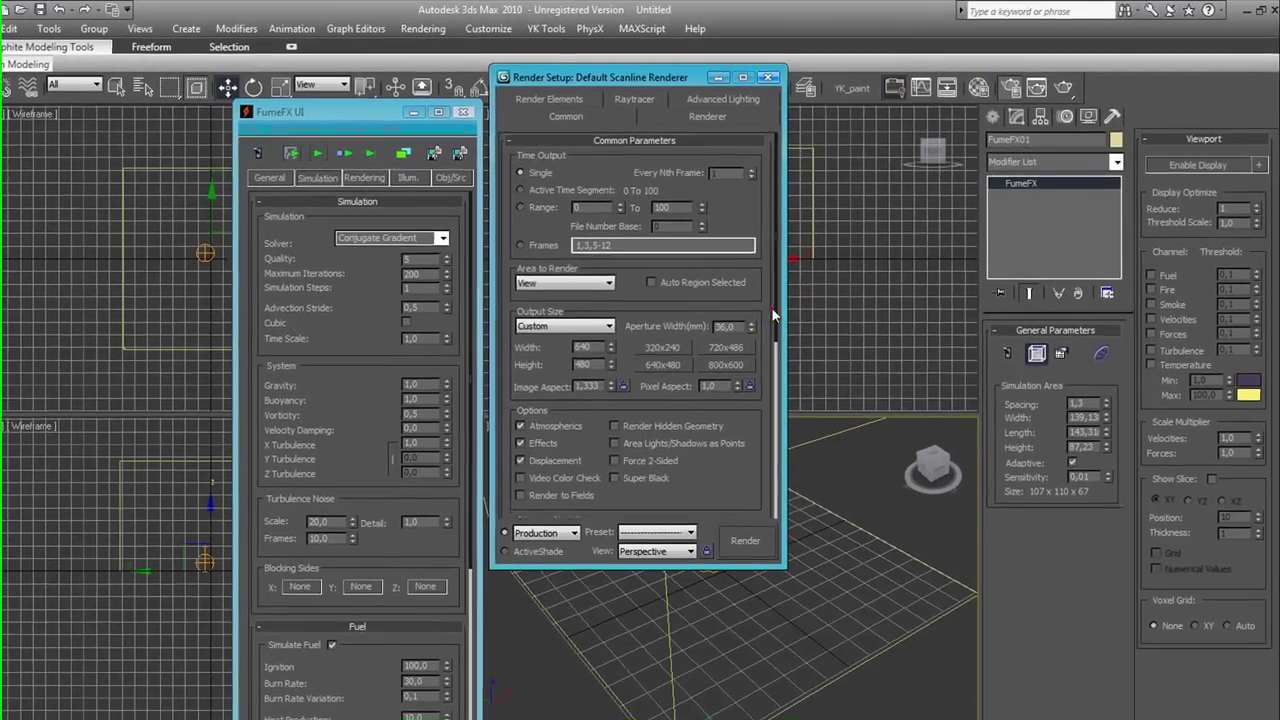
pyautogui.moveTo(782, 283); pyautogui.dragTo(798, 468)
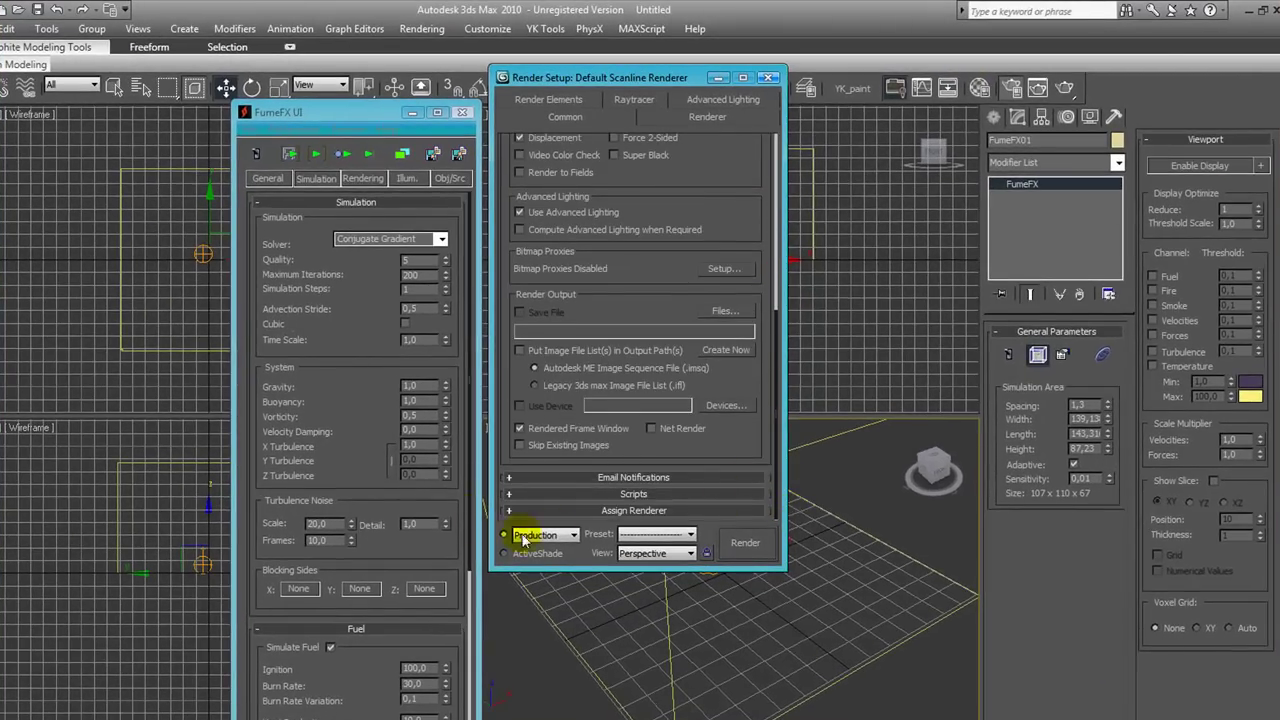
pyautogui.click(563, 511)
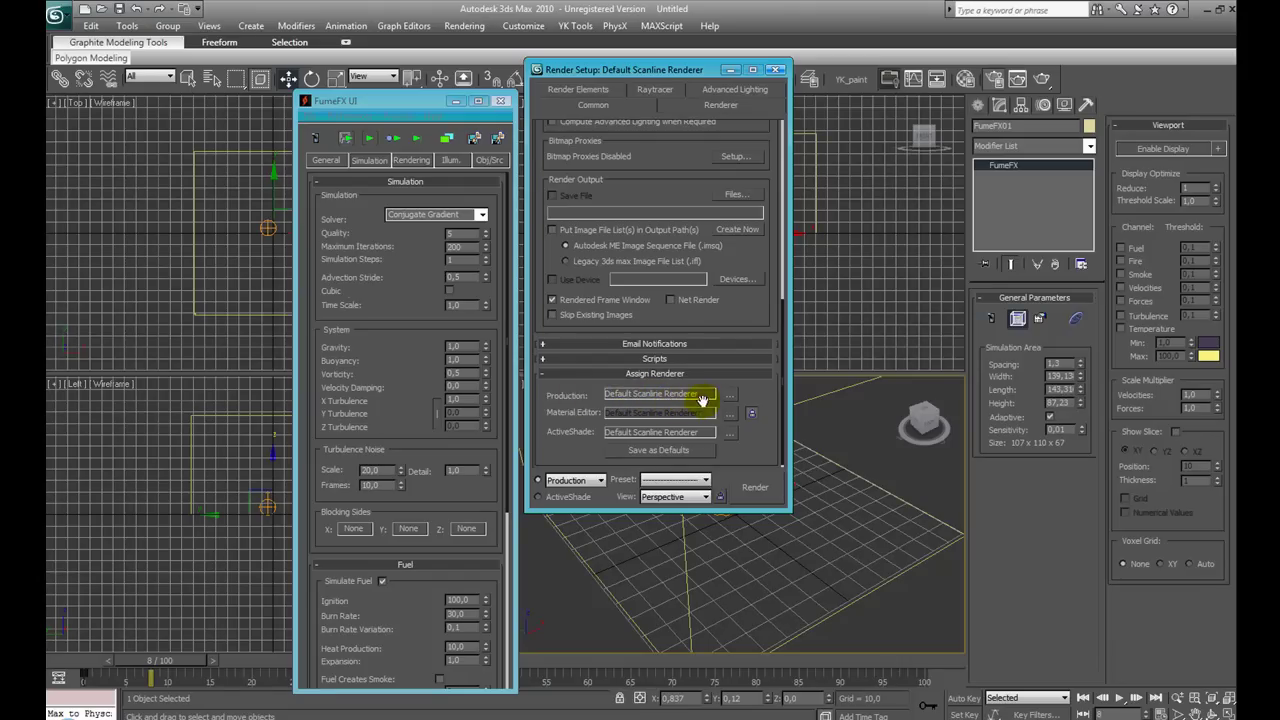
pyautogui.click(760, 487)
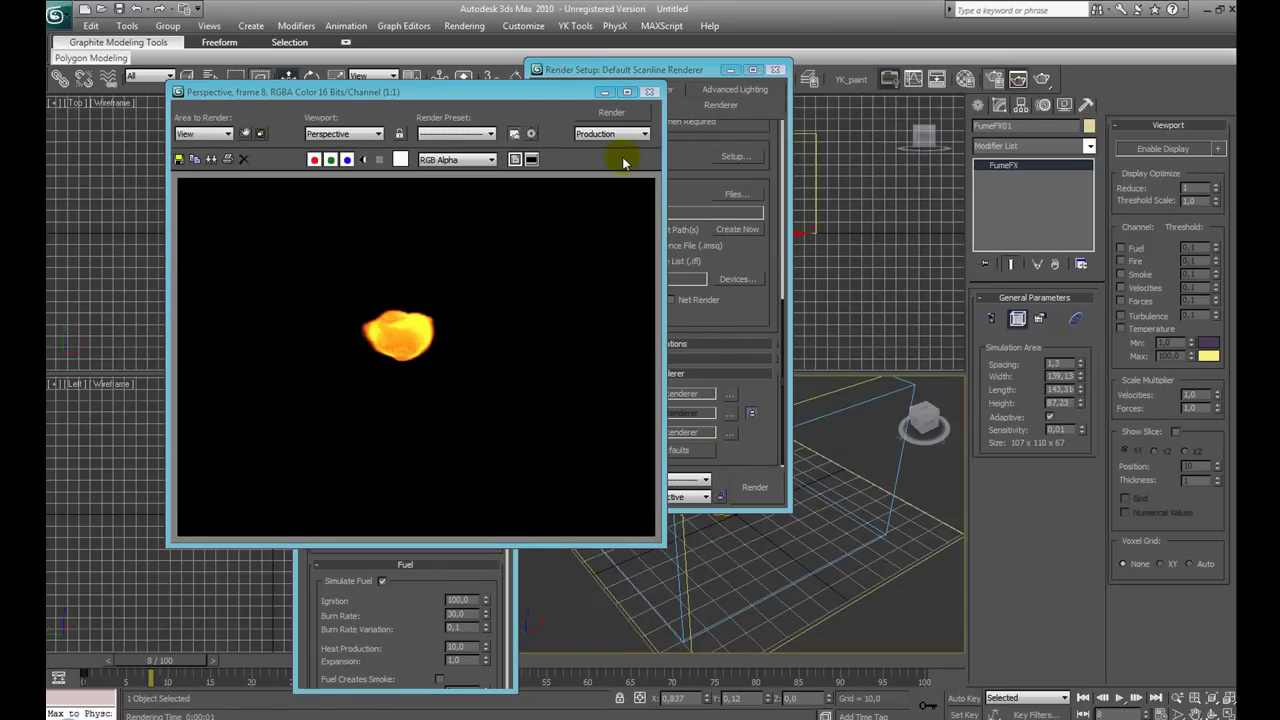
# Render the Perspective view at frame 15 and close the rendered image.
pyautogui.moveTo(191, 657); pyautogui.dragTo(256, 658)
pyautogui.click(757, 487)
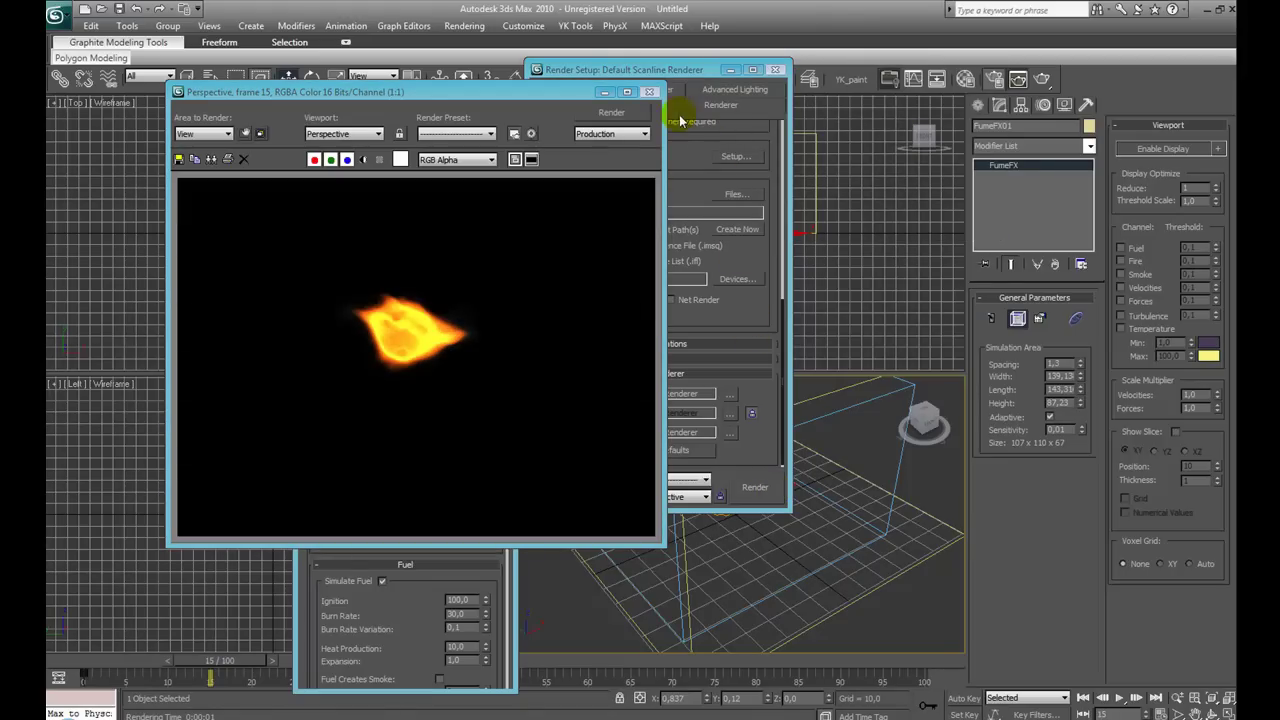
pyautogui.click(649, 91)
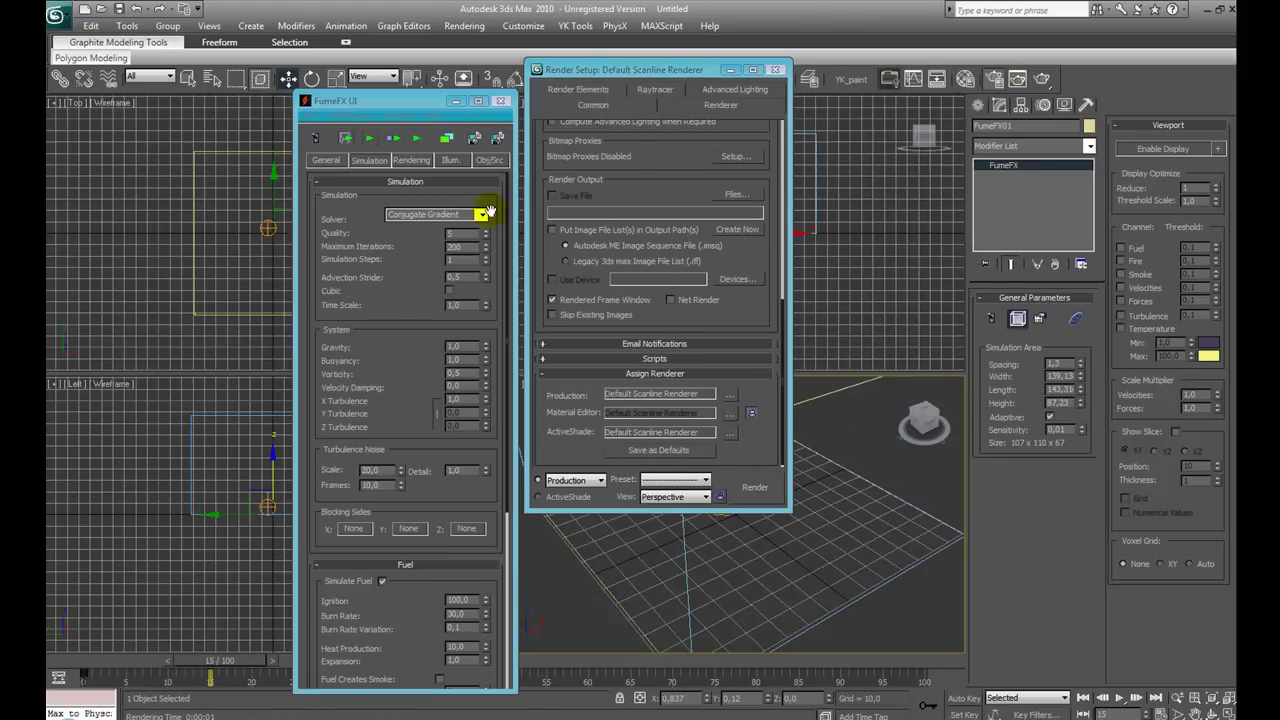
# Set the simulation's blocking sides to Both for X and Y, leaving Z at None.
pyautogui.moveTo(400, 358); pyautogui.dragTo(466, 380)
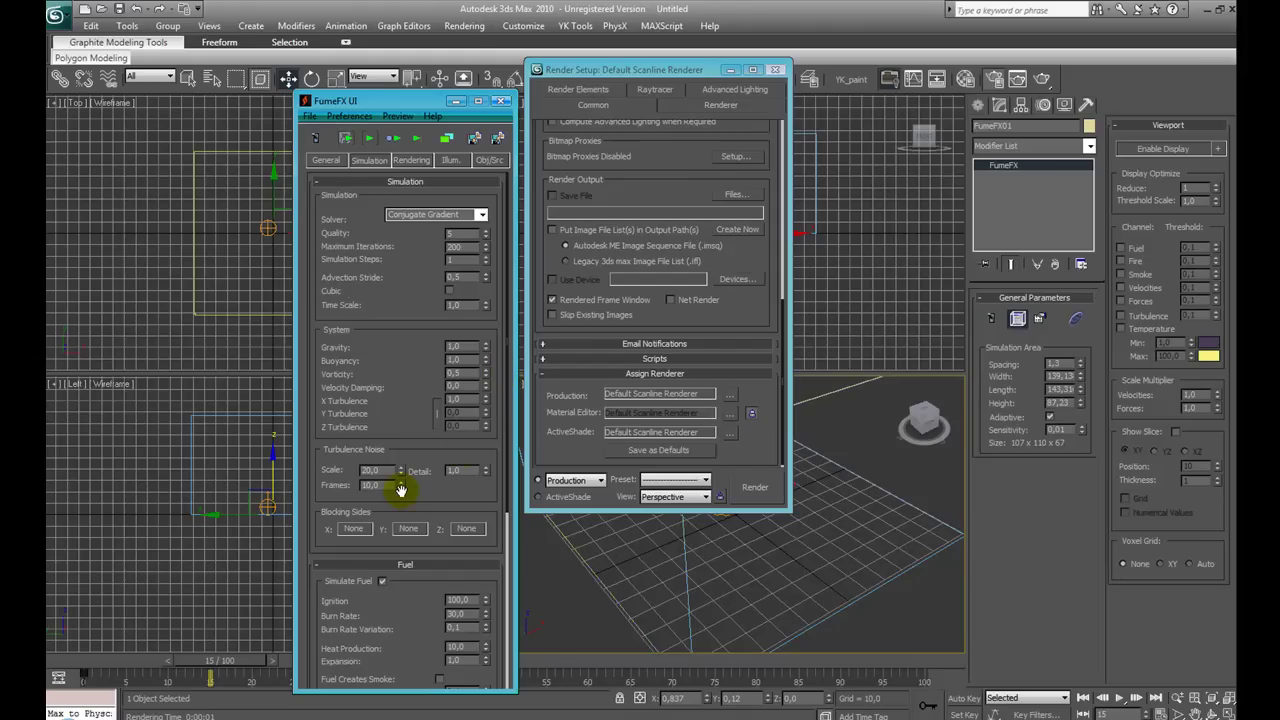
pyautogui.click(362, 532)
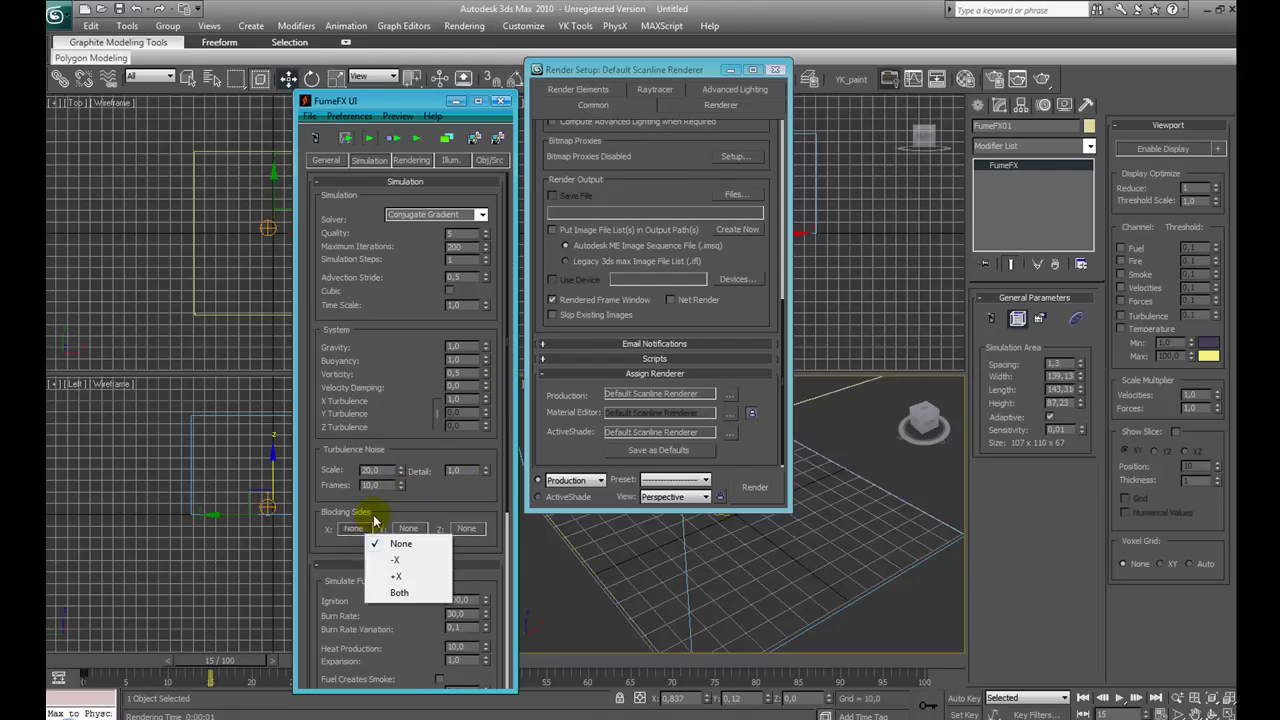
pyautogui.click(400, 592)
pyautogui.click(427, 537)
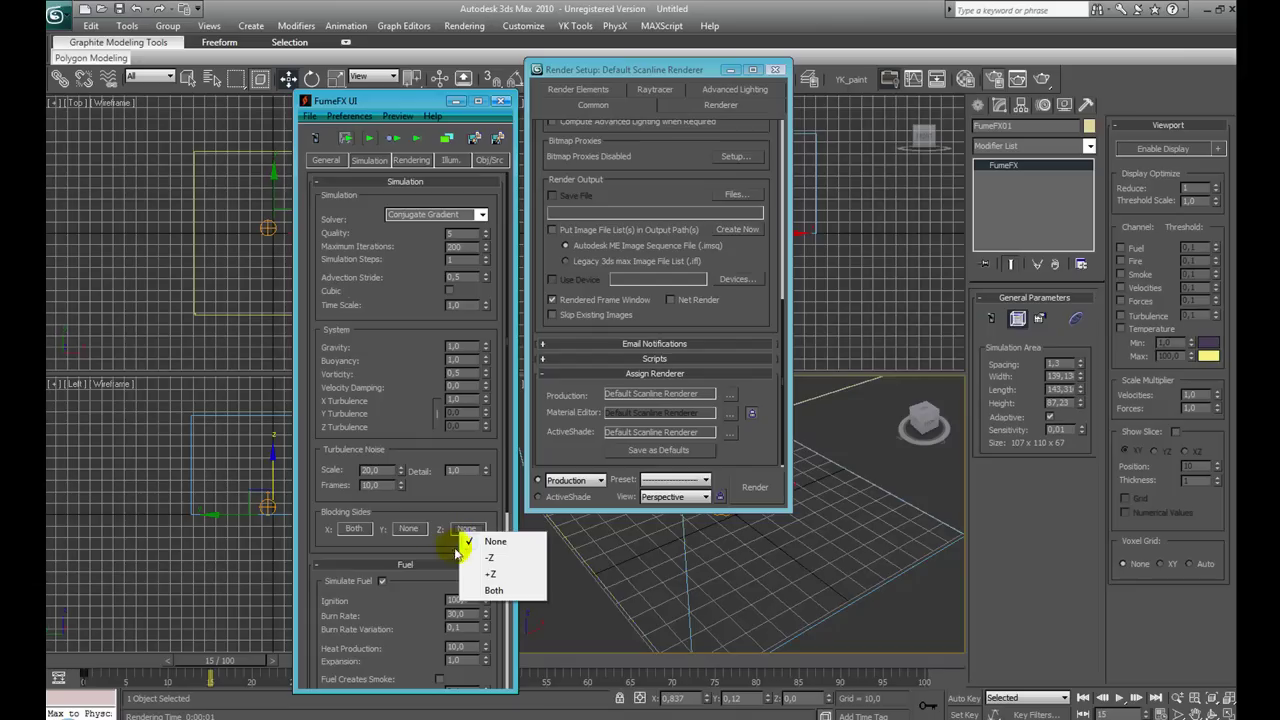
pyautogui.click(430, 549)
pyautogui.click(398, 533)
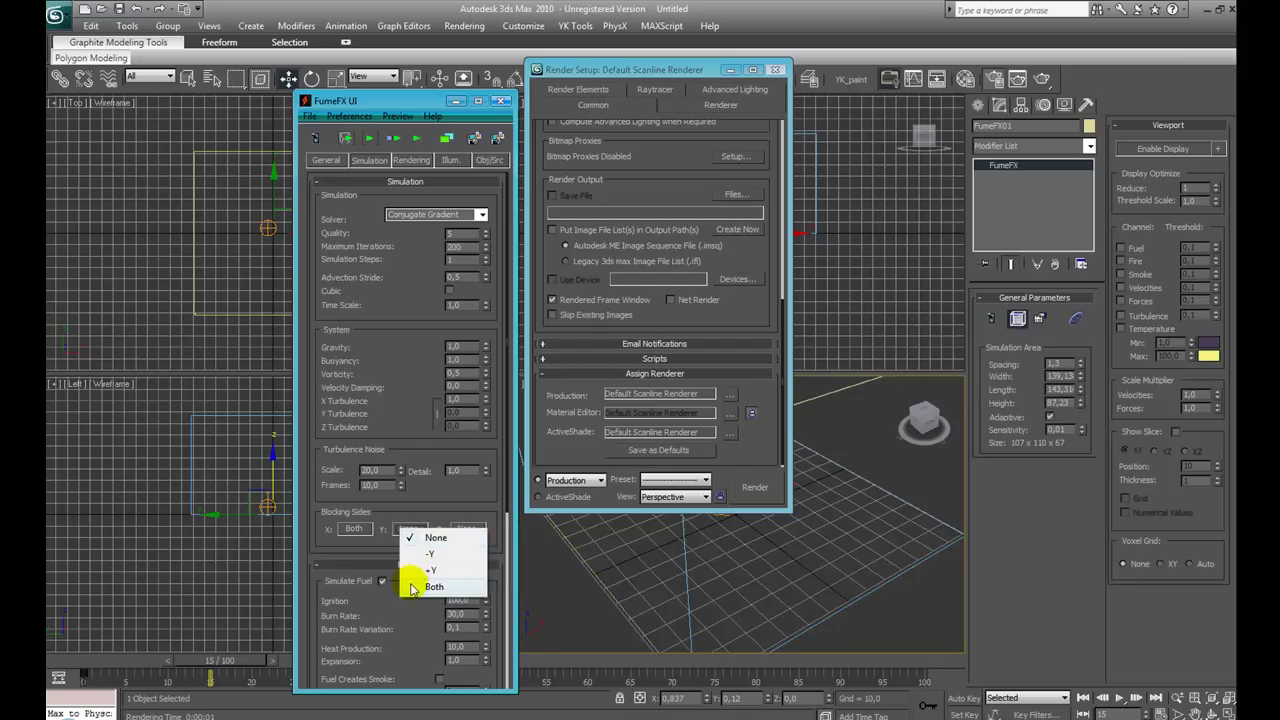
pyautogui.click(410, 582)
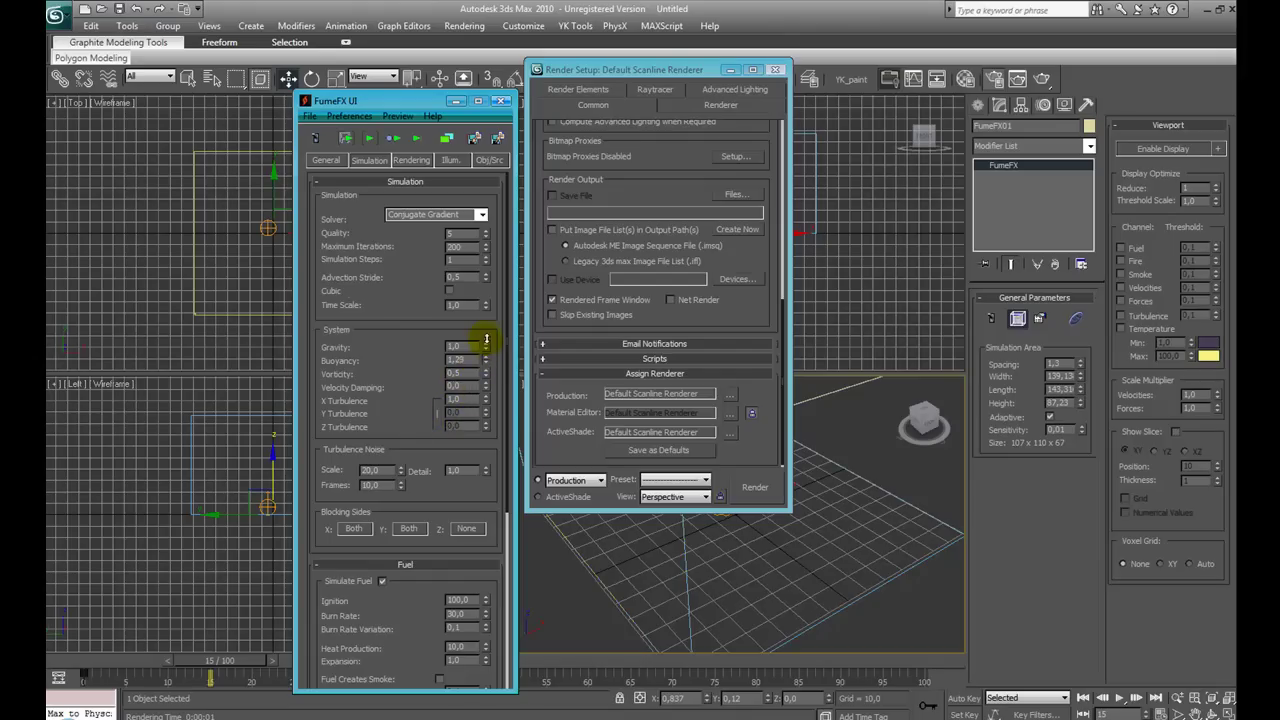
# Raise the simulation's buoyancy to 3,49 and X turbulence to about 1,8, and look over the fuel, smoke and temperature settings.
pyautogui.moveTo(485, 322); pyautogui.dragTo(492, 187)
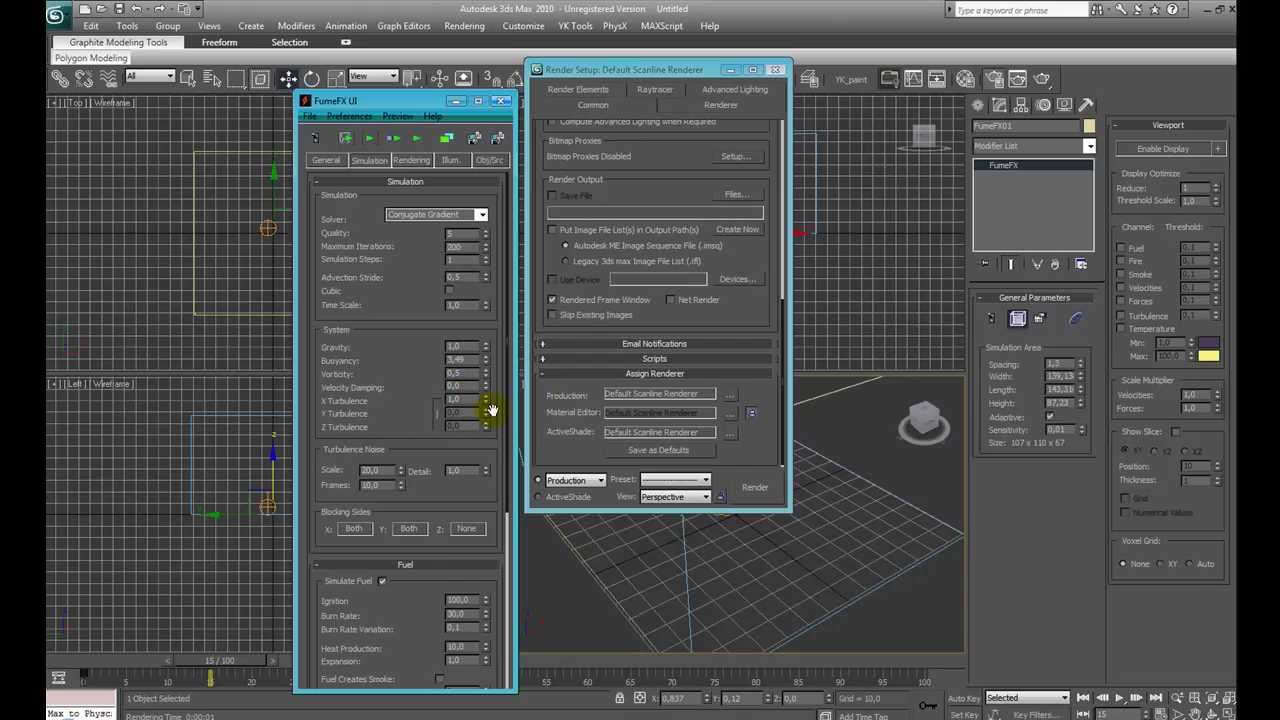
pyautogui.moveTo(489, 370); pyautogui.dragTo(496, 340)
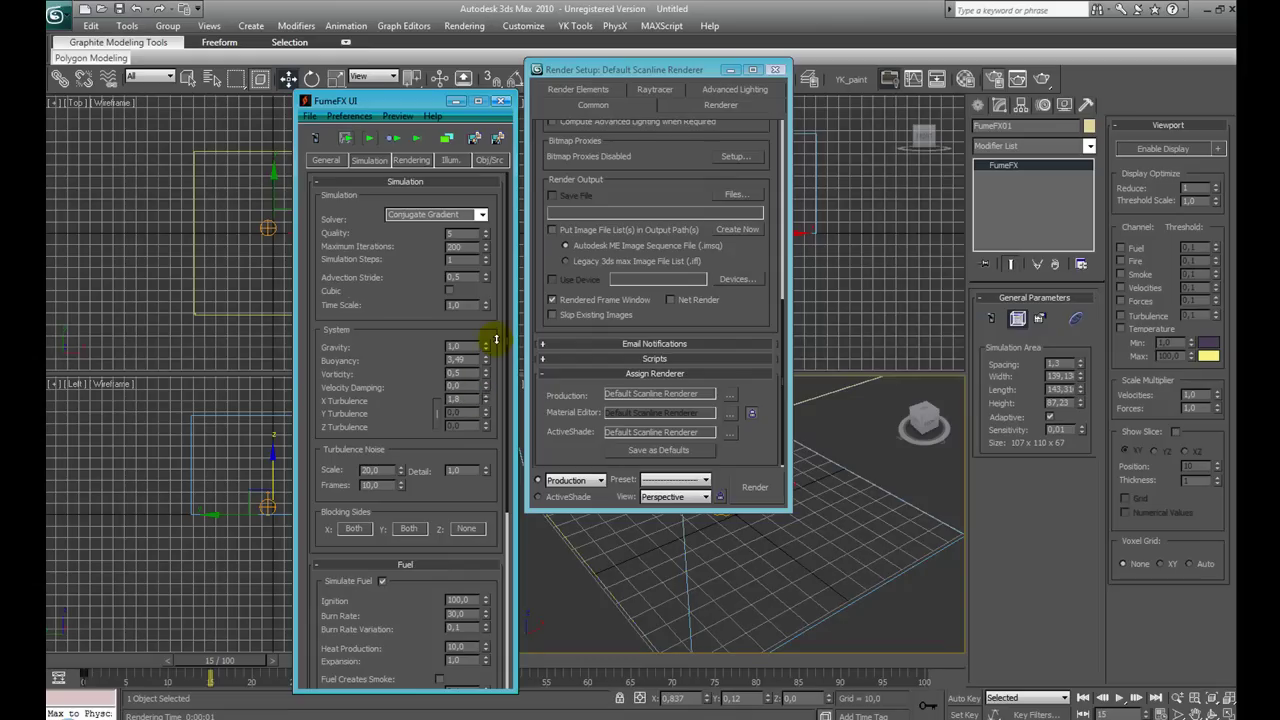
pyautogui.moveTo(366, 614); pyautogui.dragTo(365, 369)
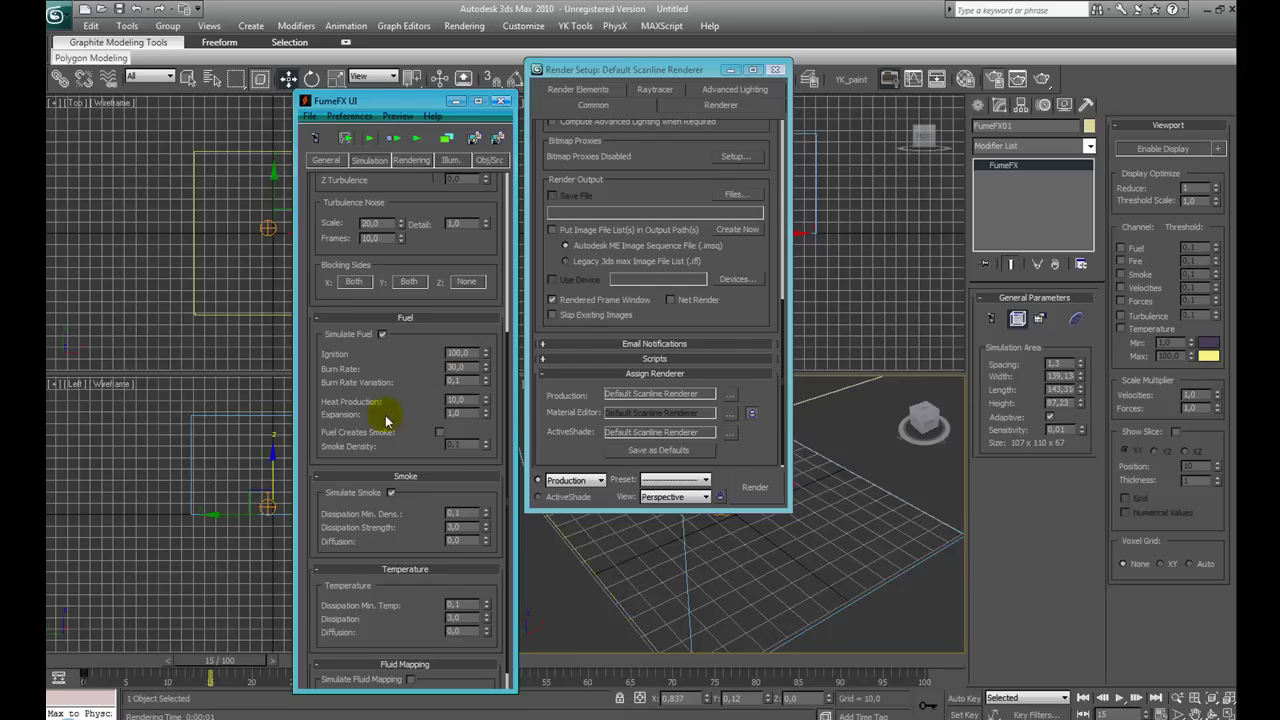
pyautogui.moveTo(368, 372); pyautogui.dragTo(379, 338)
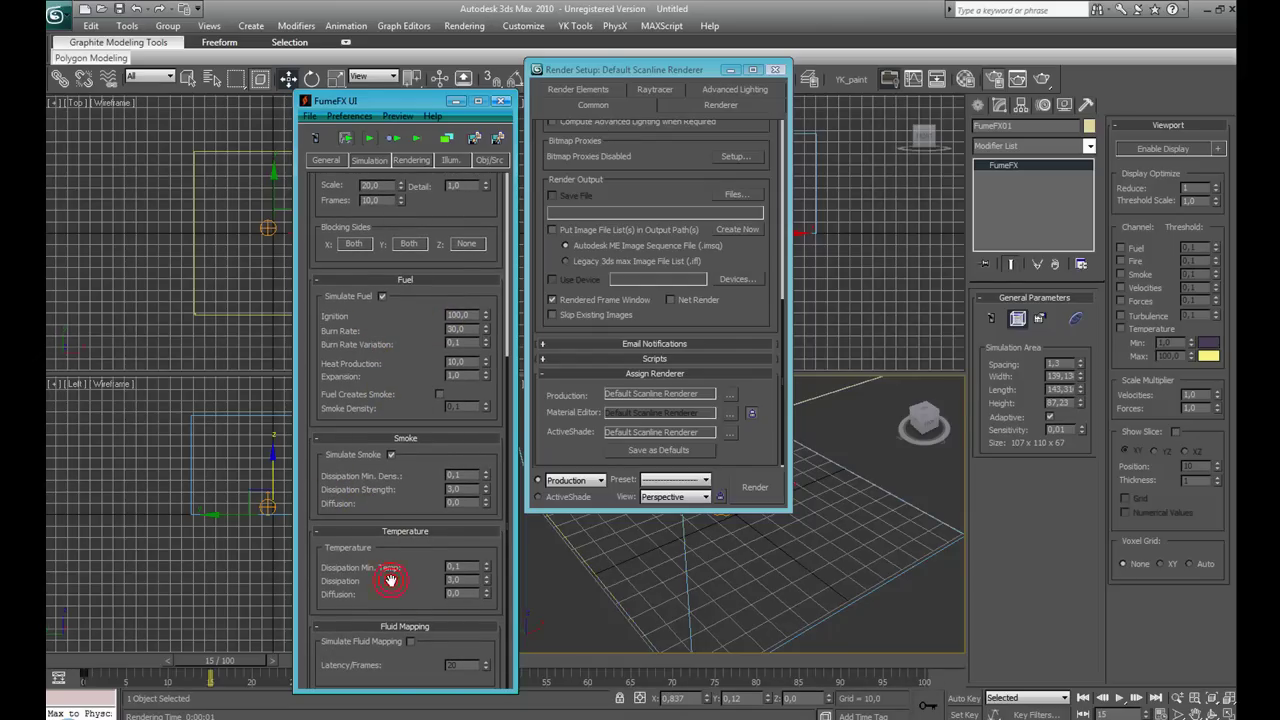
# Go to the FumeFX rendering parameters and switch the fire color to key mode.
pyautogui.click(407, 161)
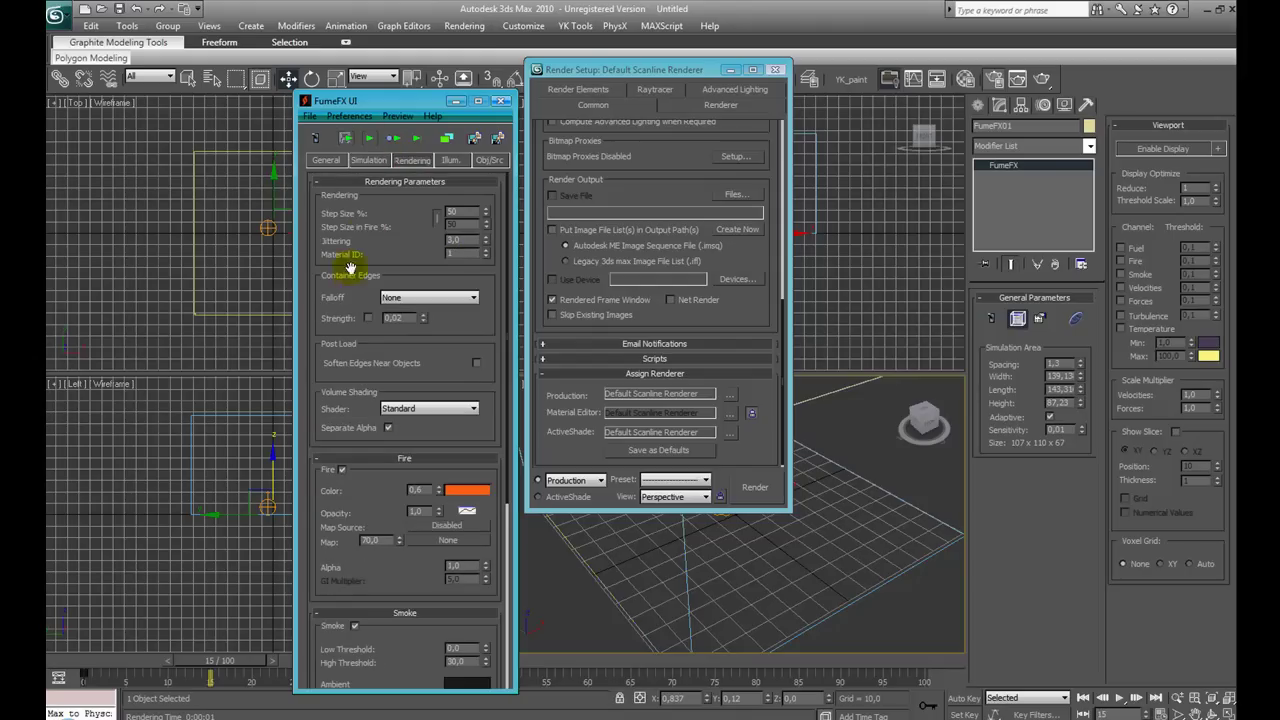
pyautogui.moveTo(358, 260)
pyautogui.mouseDown()
pyautogui.moveTo(356, 246)
pyautogui.moveTo(352, 276)
pyautogui.moveTo(354, 240)
pyautogui.mouseUp()
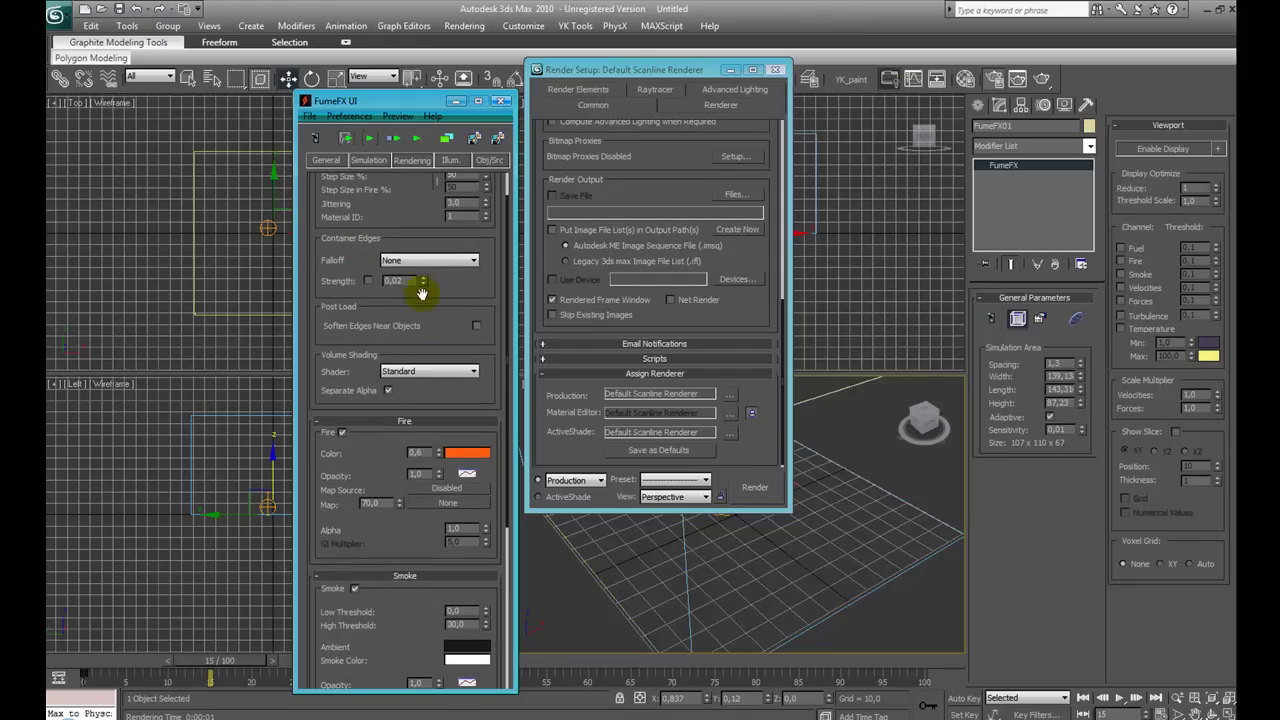
pyautogui.moveTo(380, 443); pyautogui.dragTo(390, 396)
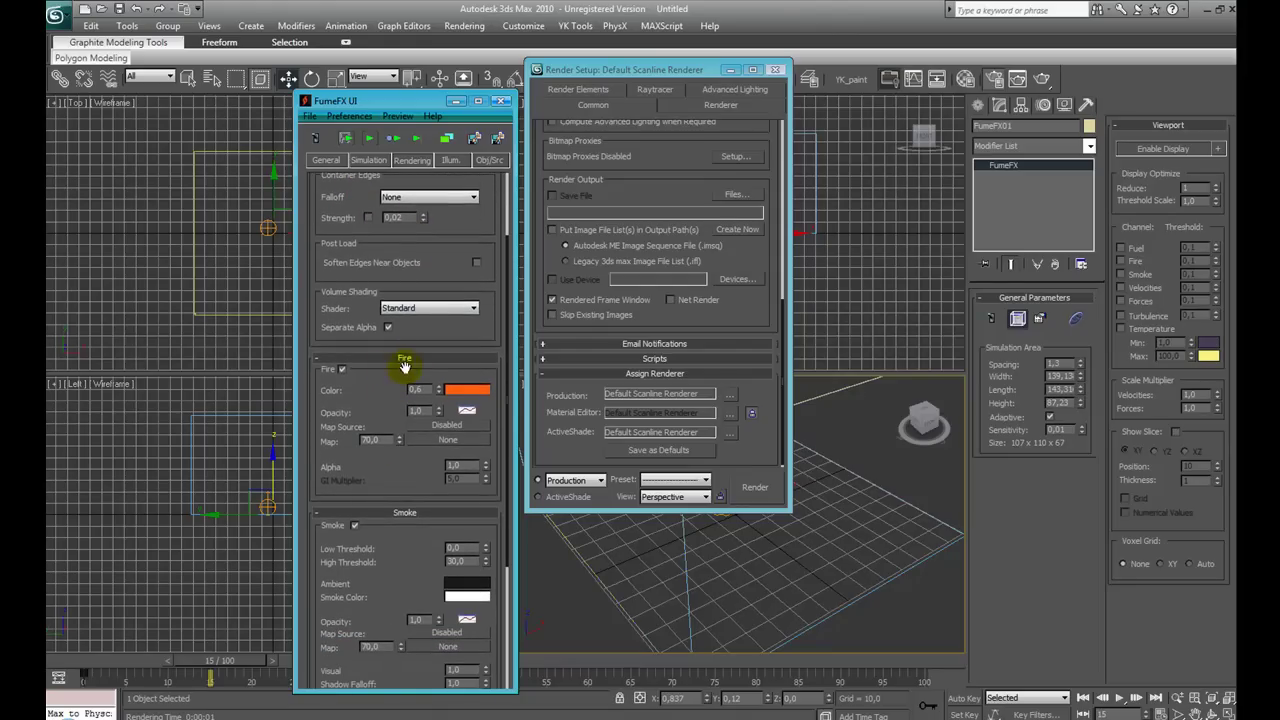
pyautogui.rightClick(477, 399)
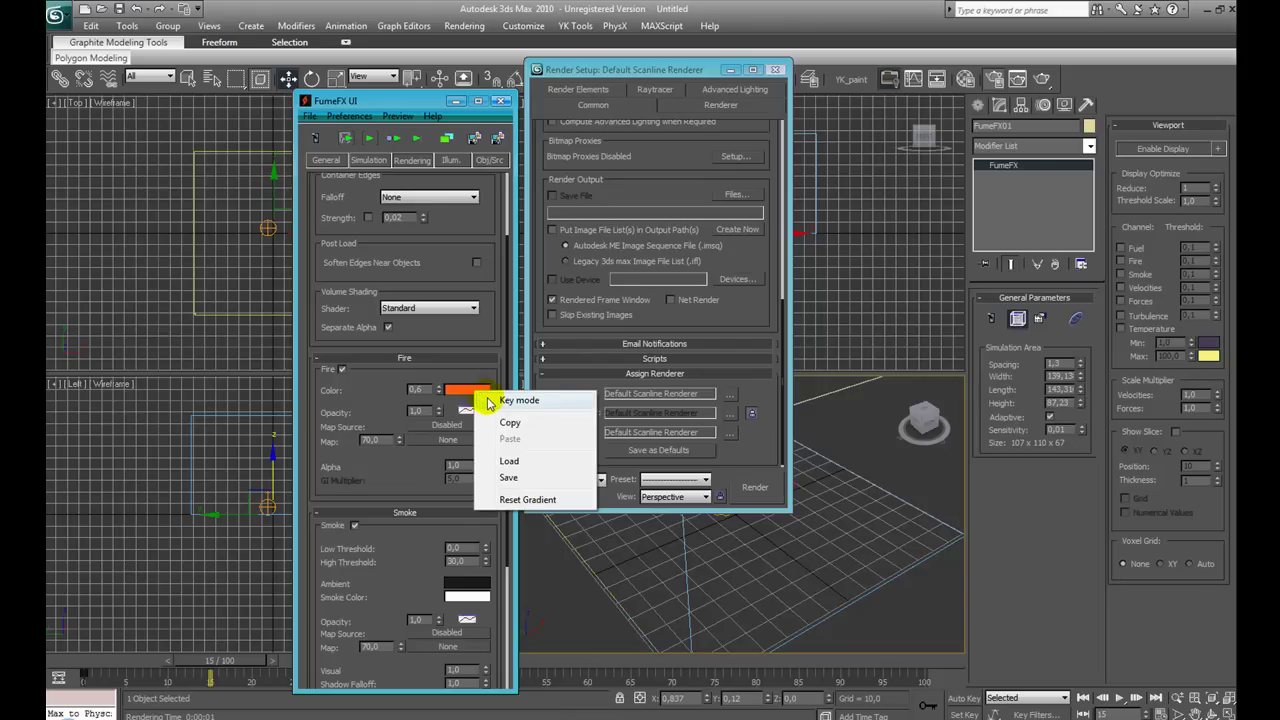
pyautogui.click(490, 400)
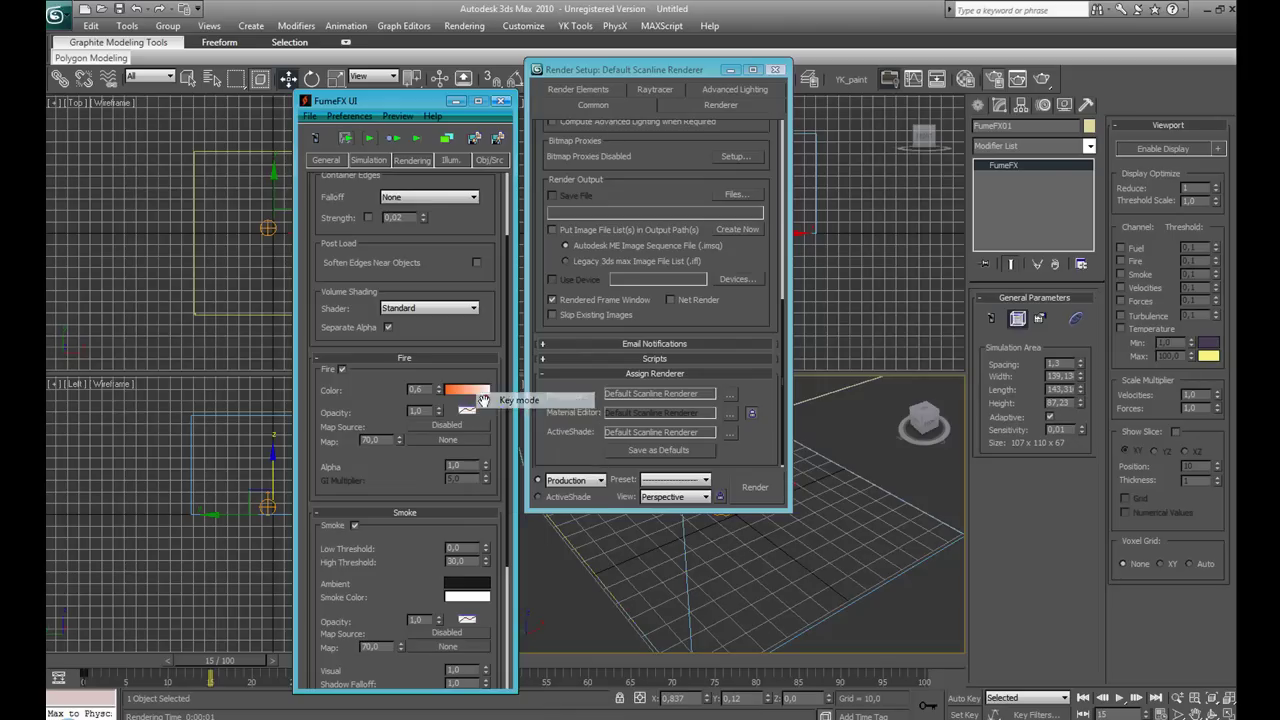
# Open the fire gradient and set its first key to yellow, RGB 255, 207, 15.
pyautogui.click(480, 394)
pyautogui.click(446, 389)
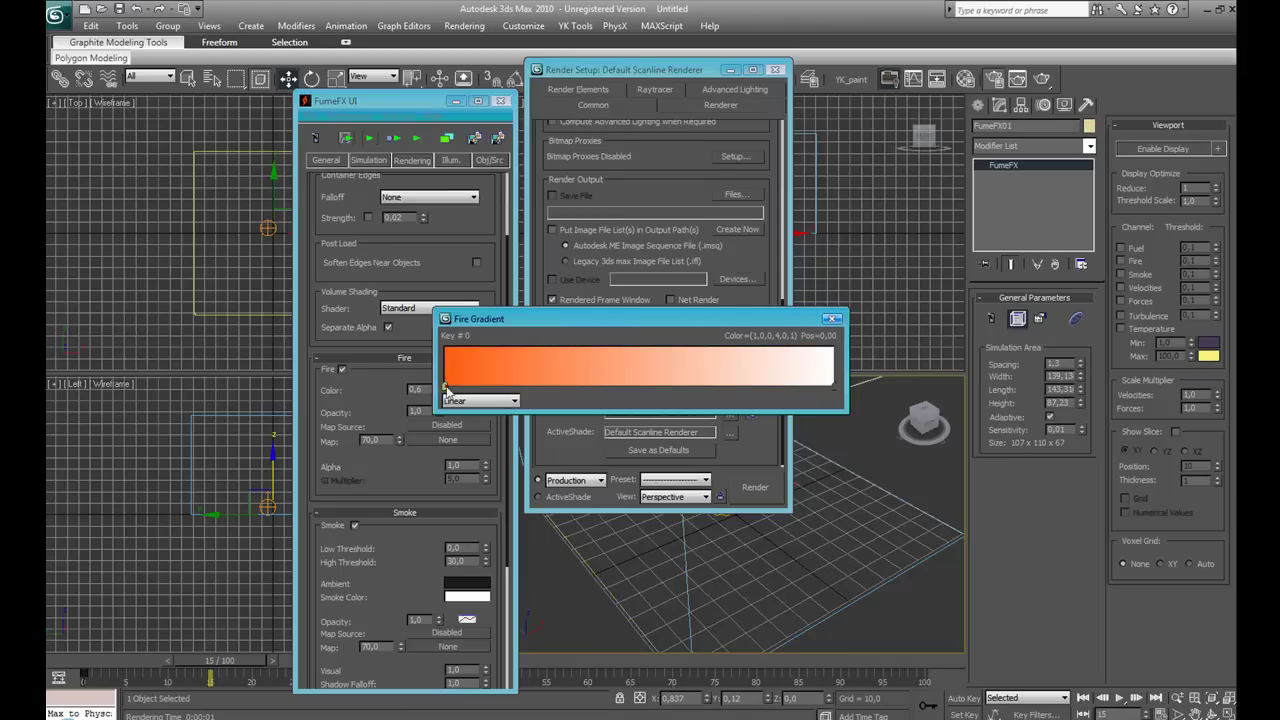
pyautogui.doubleClick(446, 386)
pyautogui.click(362, 93)
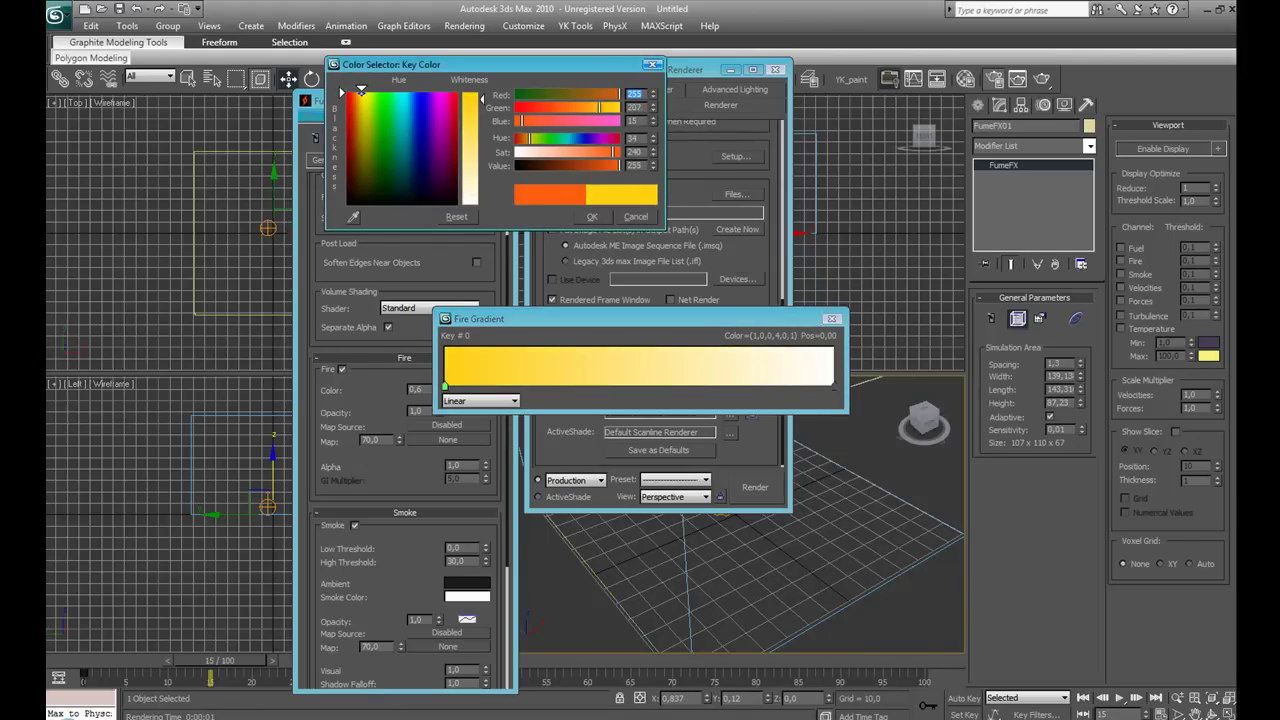
# Add a key near the end of the fire gradient, at about position 99, and color it dark red, RGB 96, 0, 0.
pyautogui.click(832, 385)
pyautogui.moveTo(832, 385); pyautogui.dragTo(829, 385)
pyautogui.click(344, 162)
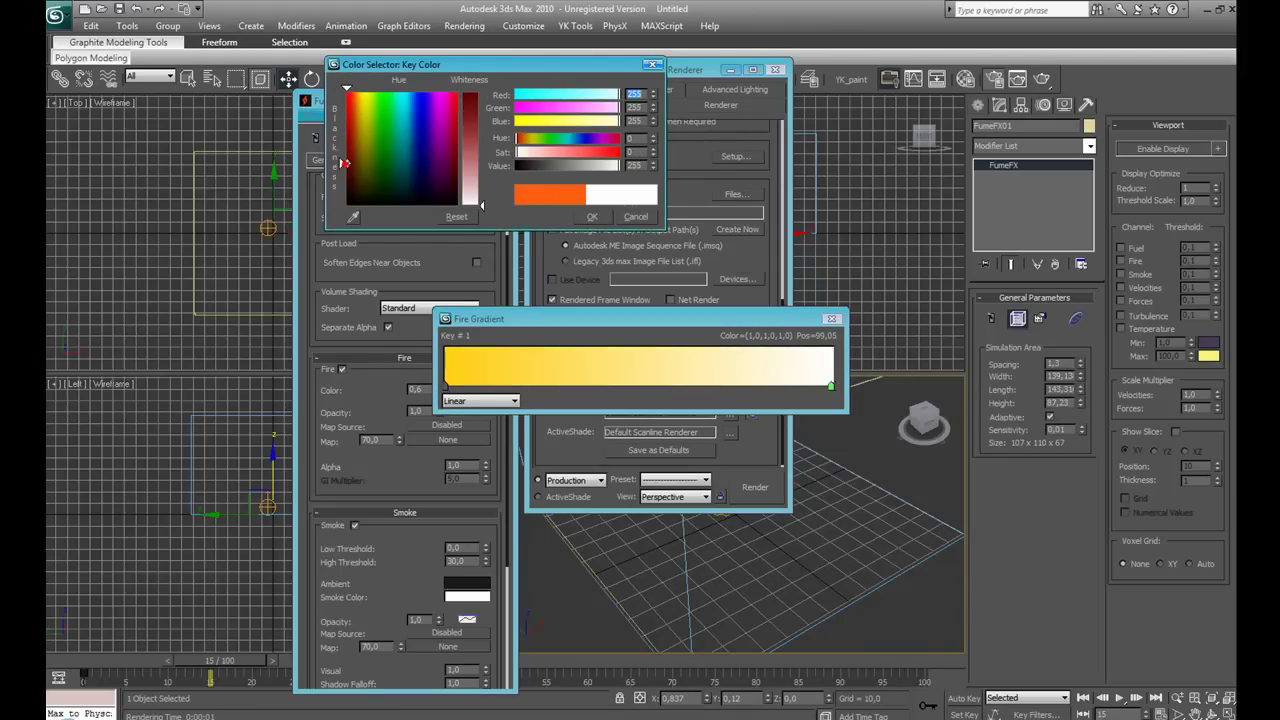
pyautogui.moveTo(474, 120); pyautogui.dragTo(474, 93)
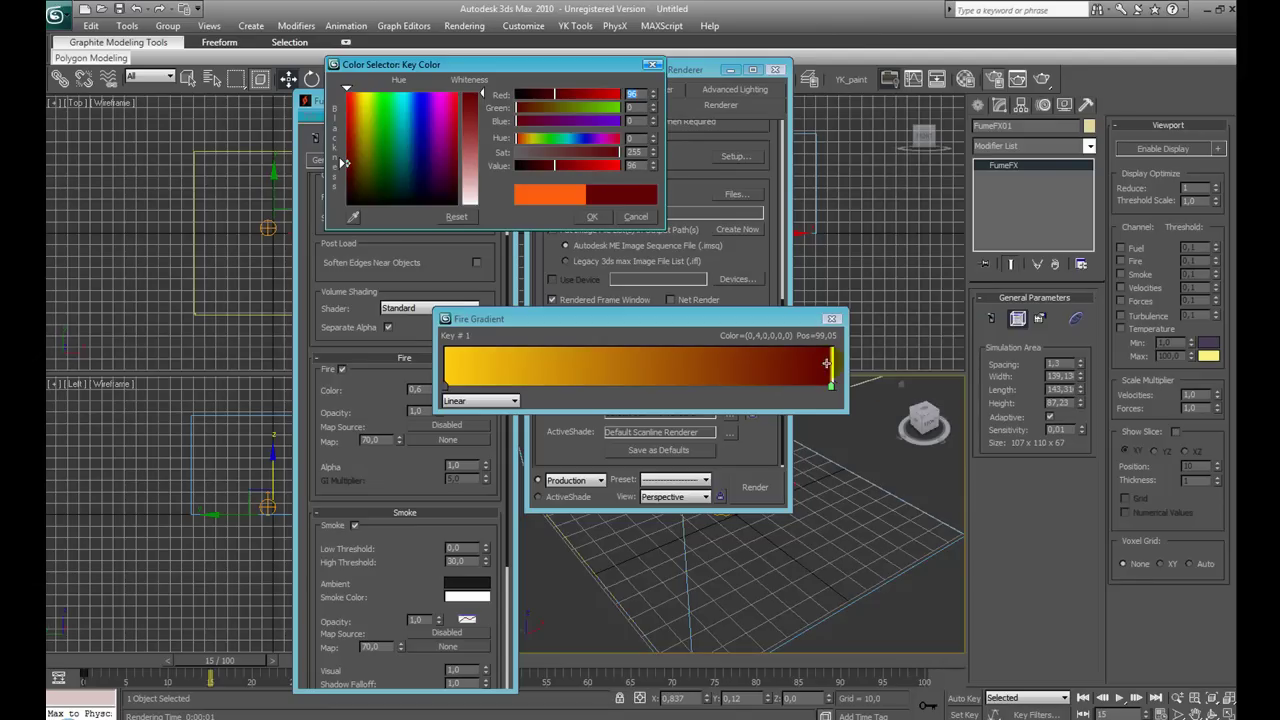
# Shift the dark red key to about position 97, color the final key RGB 115, 31, 31, and close the fire gradient.
pyautogui.moveTo(832, 387); pyautogui.dragTo(824, 387)
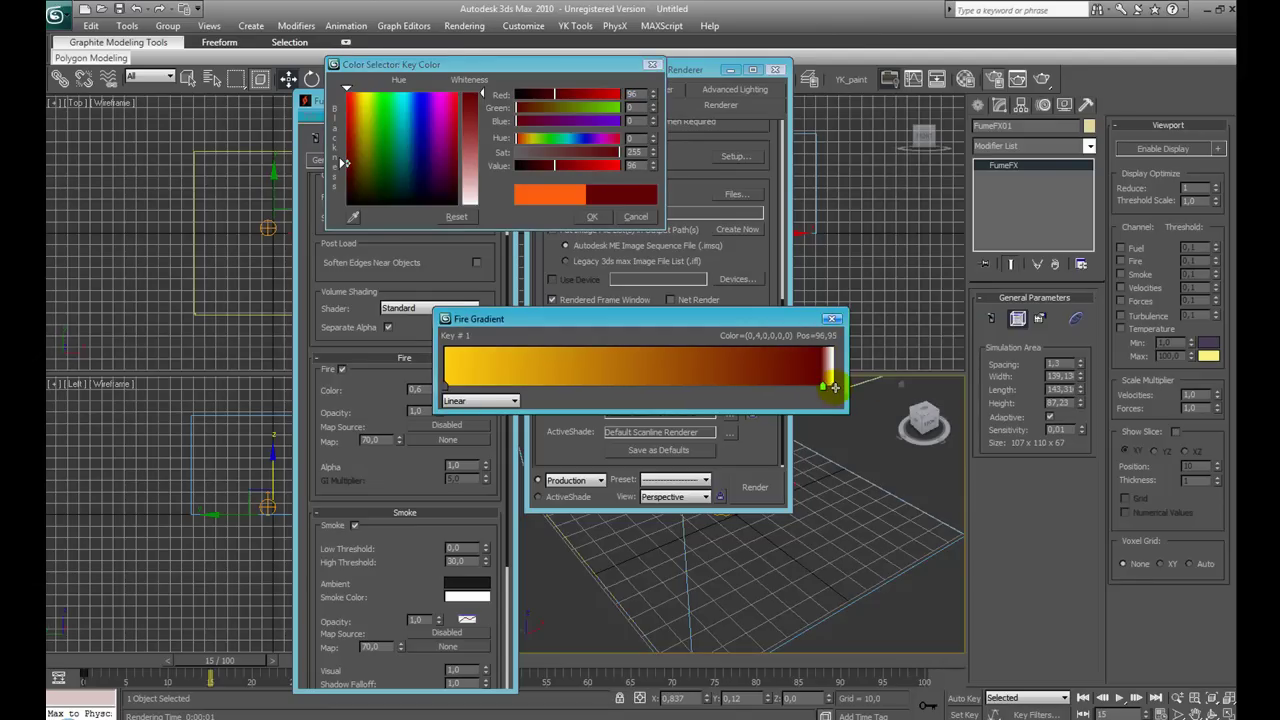
pyautogui.click(831, 386)
pyautogui.click(352, 208)
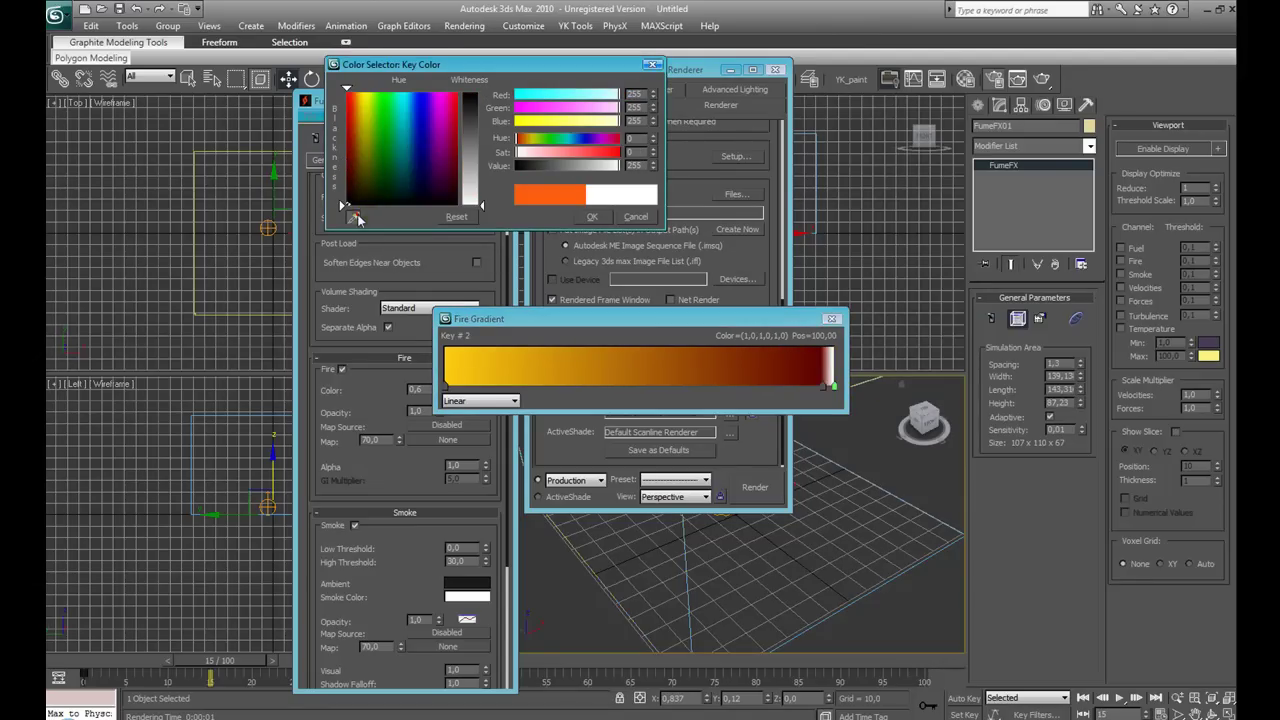
pyautogui.click(813, 366)
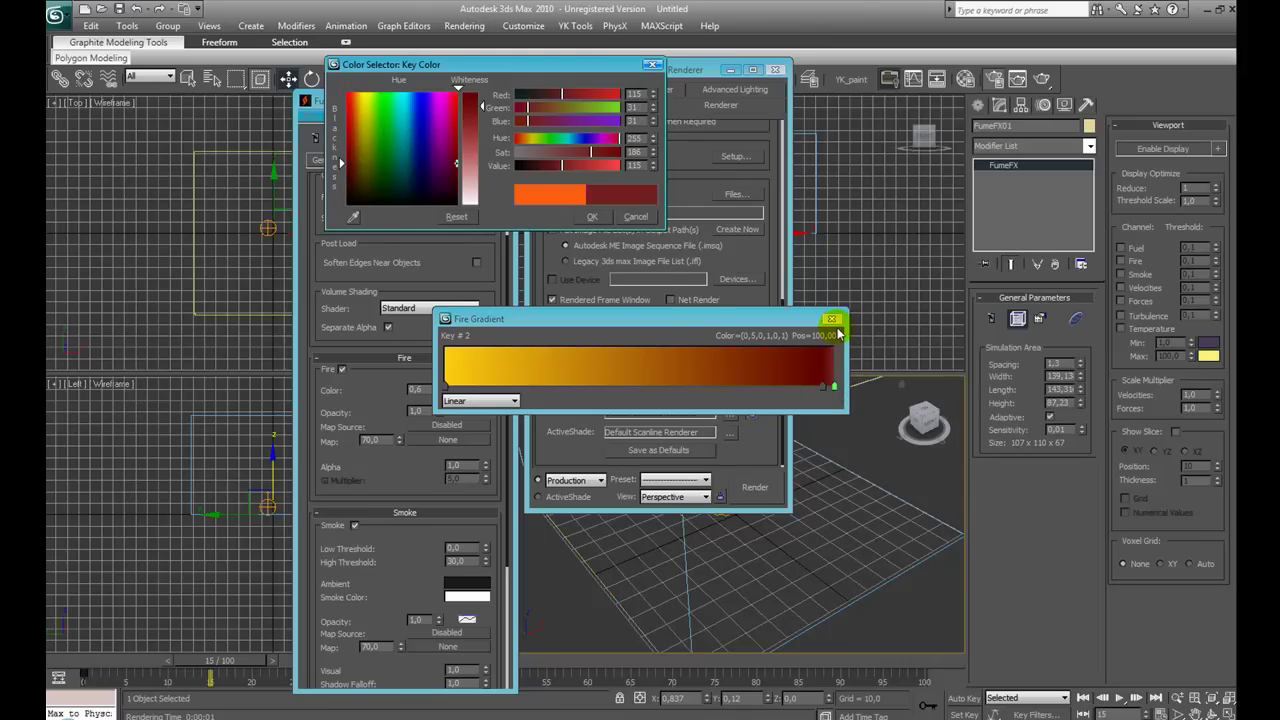
pyautogui.click(833, 322)
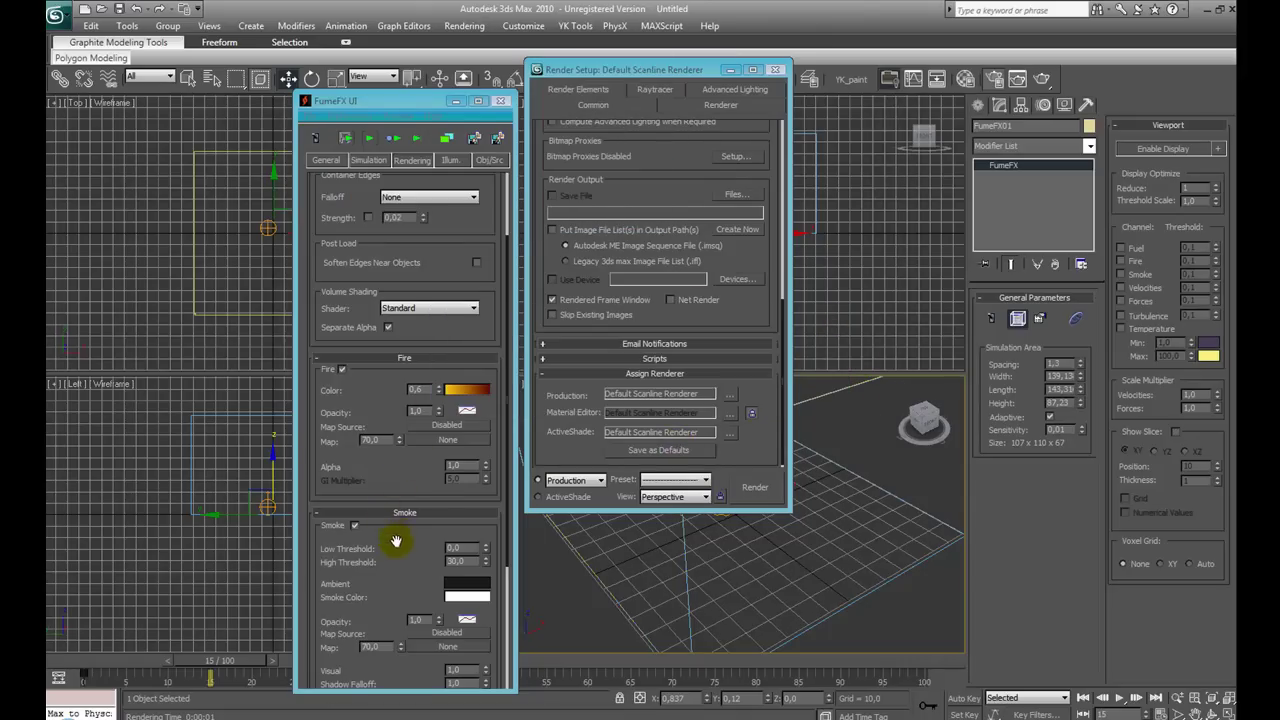
# Raise the smoke opacity to 2,1 and run the simulation with its output preview, stopping at frame 29.
pyautogui.moveTo(394, 539); pyautogui.dragTo(449, 414)
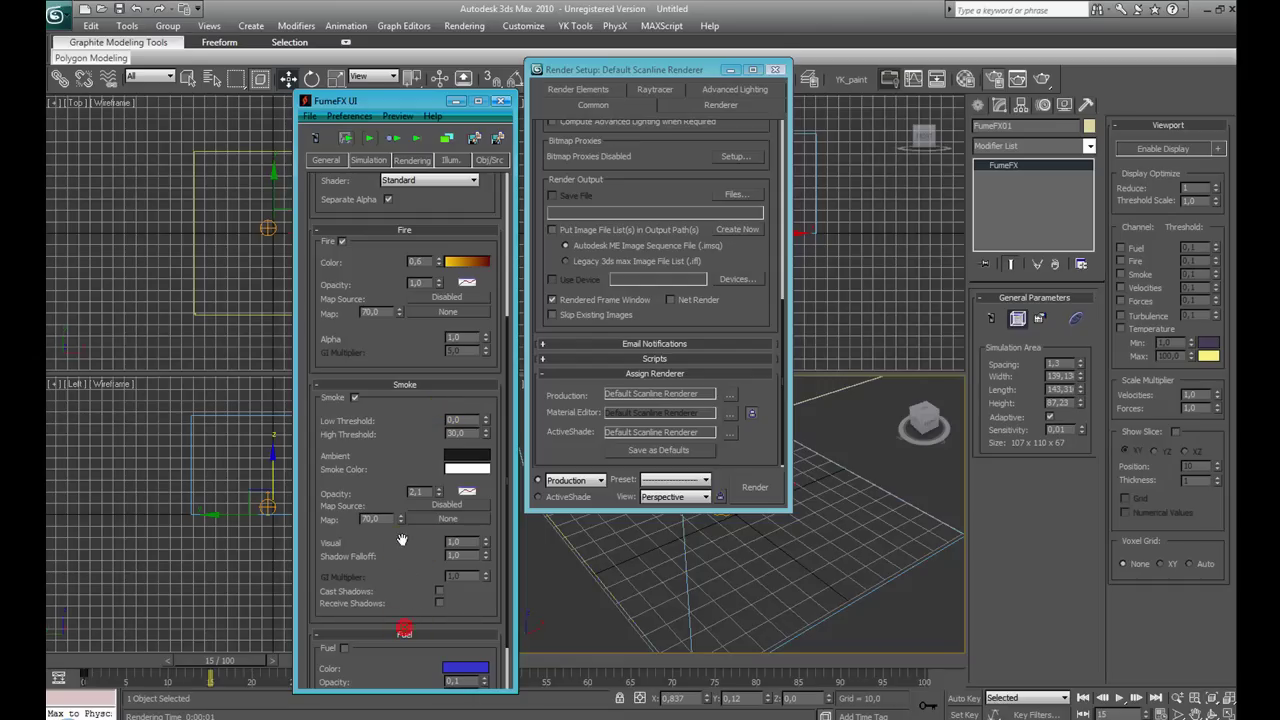
pyautogui.click(370, 138)
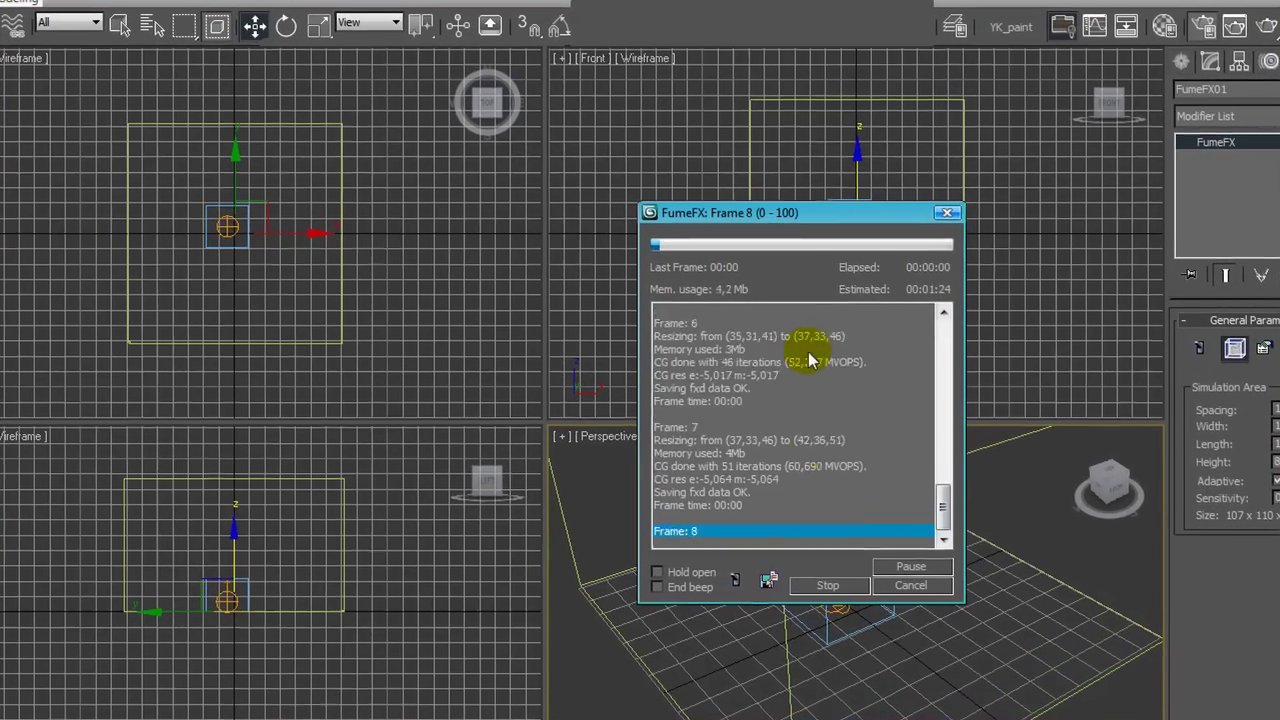
pyautogui.click(734, 580)
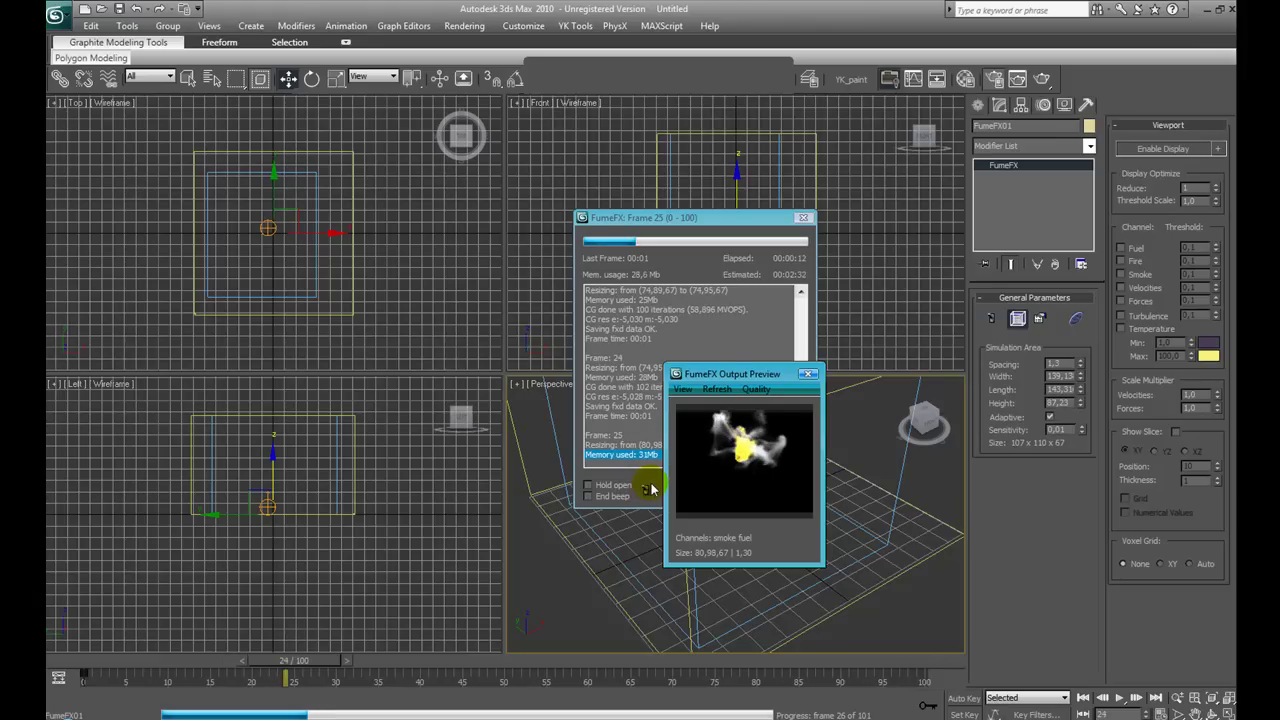
pyautogui.click(810, 374)
pyautogui.click(712, 494)
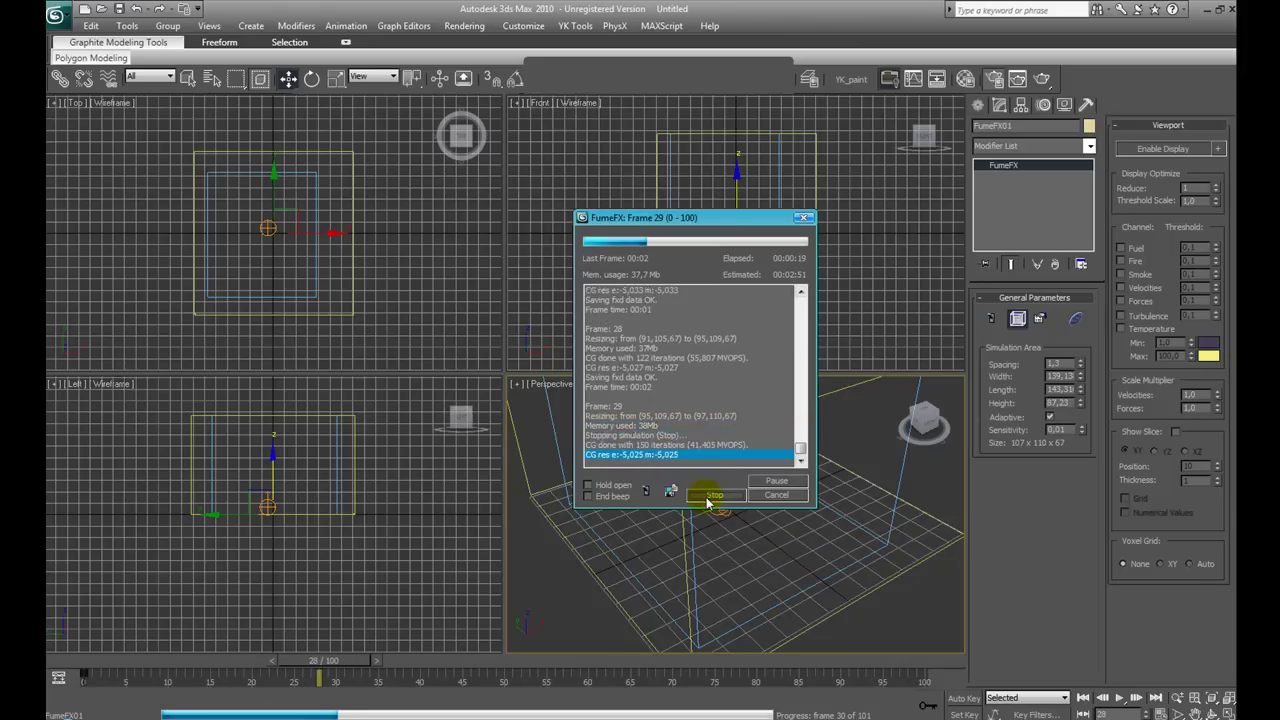
# Render the Perspective view at frame 29 and again at frame 21, and move the rendered image aside.
pyautogui.click(1043, 78)
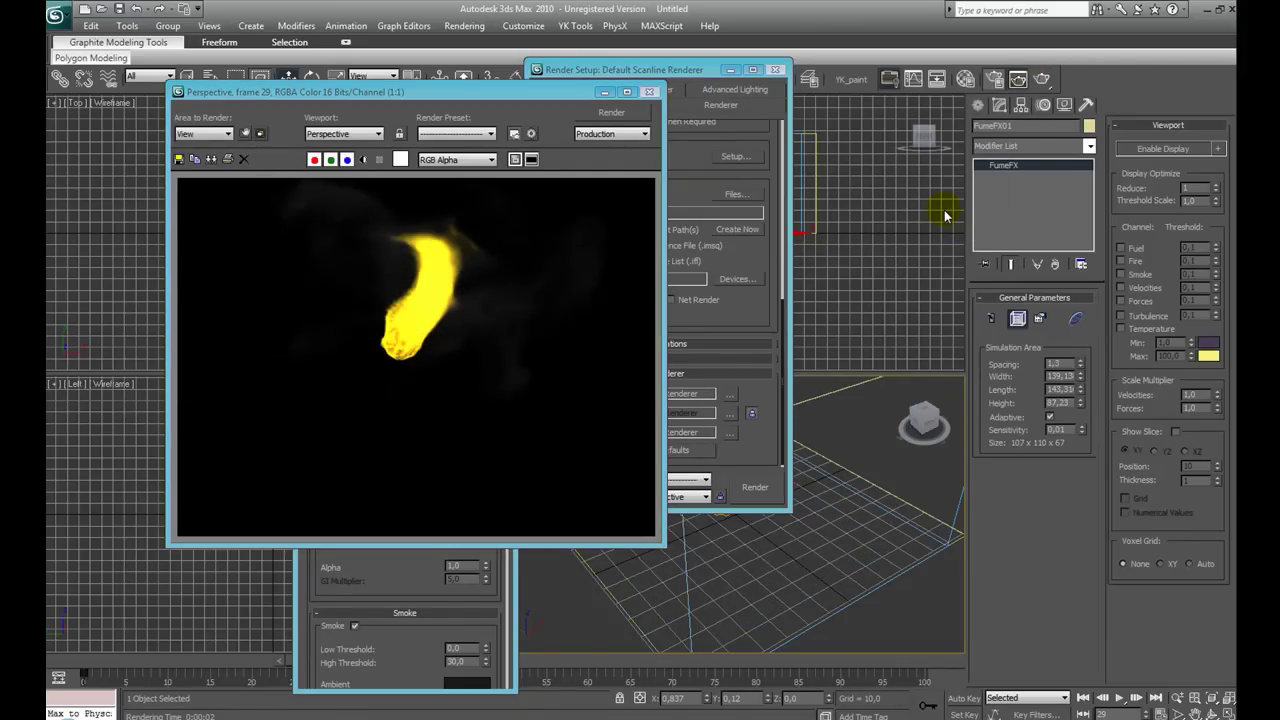
pyautogui.moveTo(286, 662); pyautogui.dragTo(261, 667)
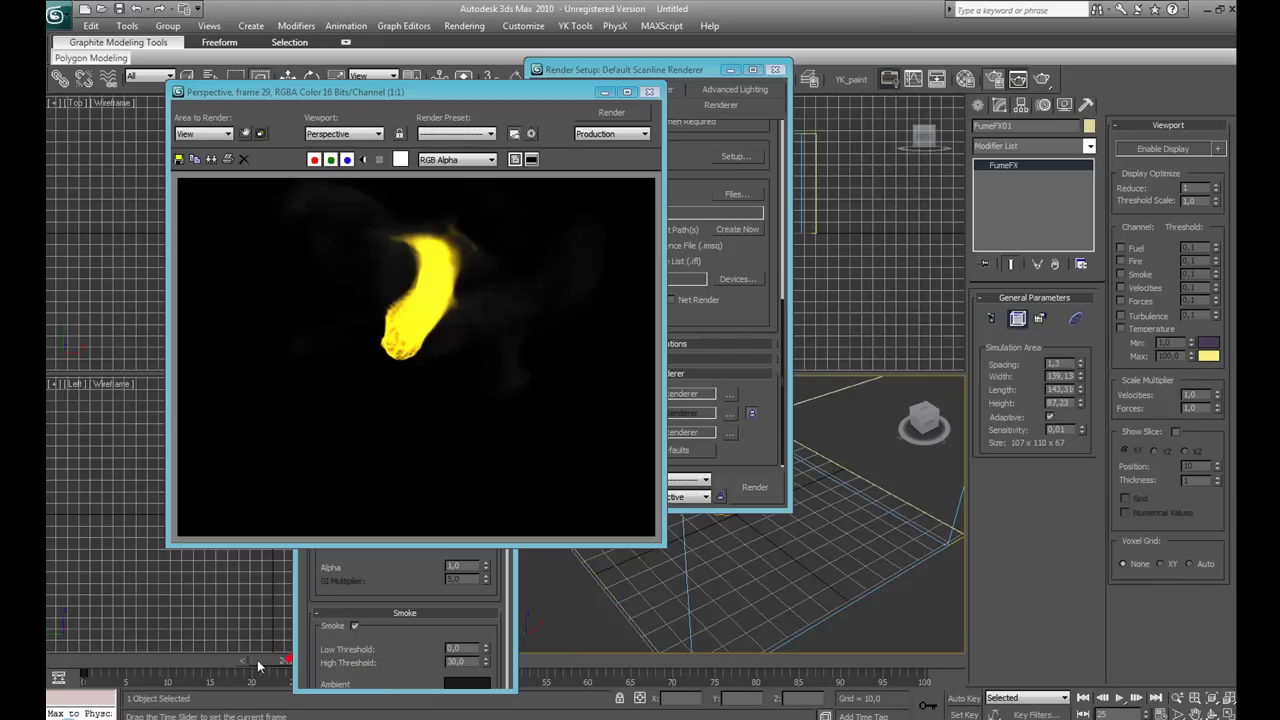
pyautogui.click(755, 487)
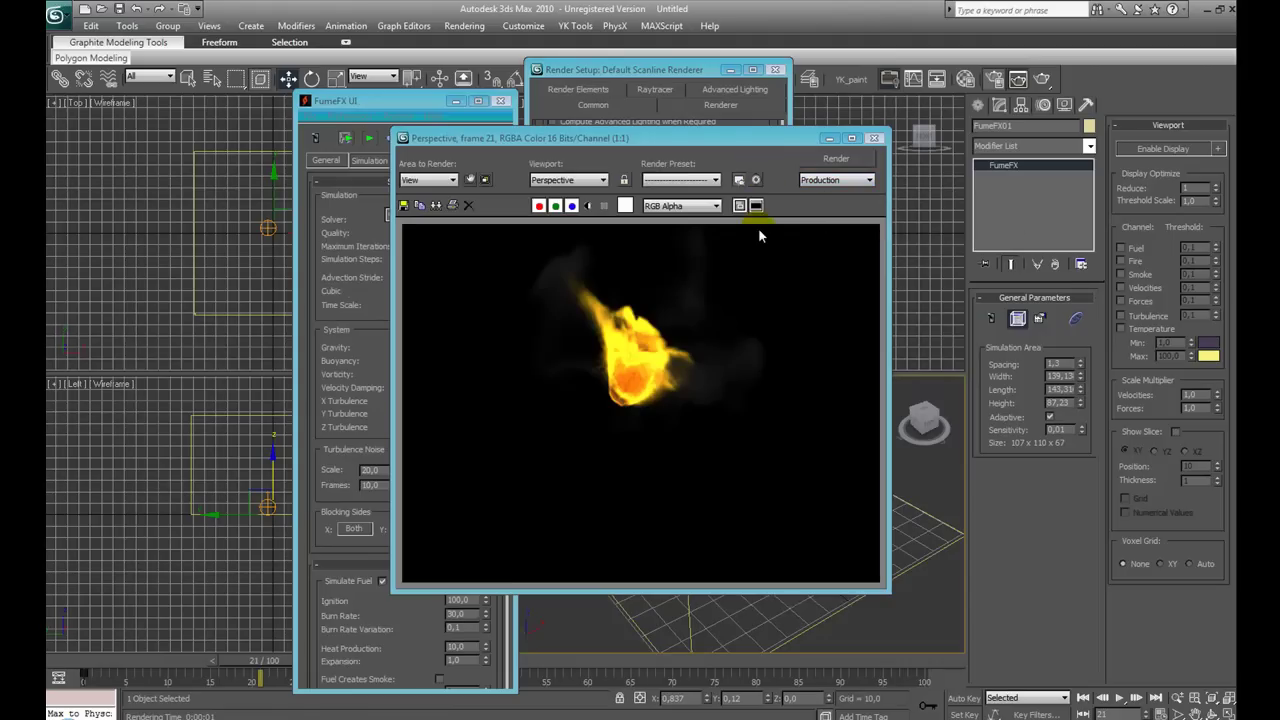
pyautogui.click(717, 157)
pyautogui.moveTo(715, 140); pyautogui.dragTo(1235, 266)
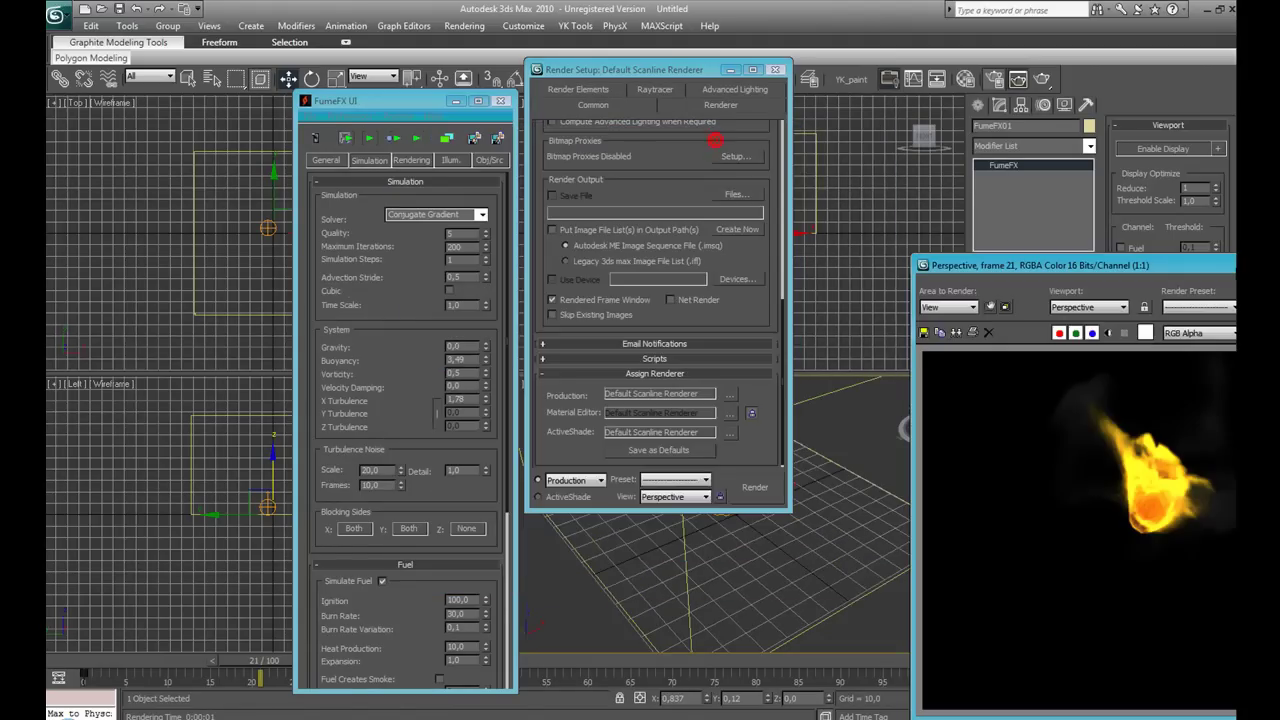
# Open the FumeFX output preview, place it over the render setup, and scrub through the simulated frames to frame 23.
pyautogui.click(318, 139)
pyautogui.moveTo(711, 378); pyautogui.dragTo(648, 207)
pyautogui.moveTo(280, 662); pyautogui.dragTo(163, 647)
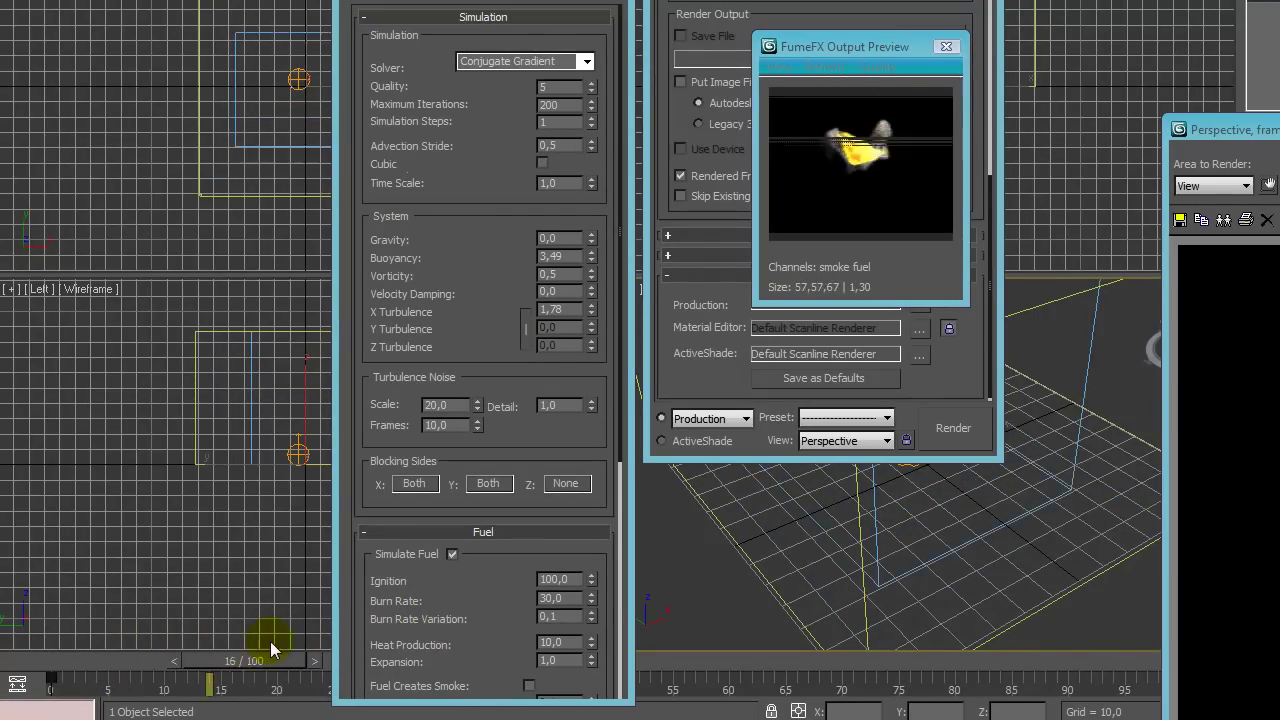
pyautogui.moveTo(270, 650); pyautogui.dragTo(323, 652)
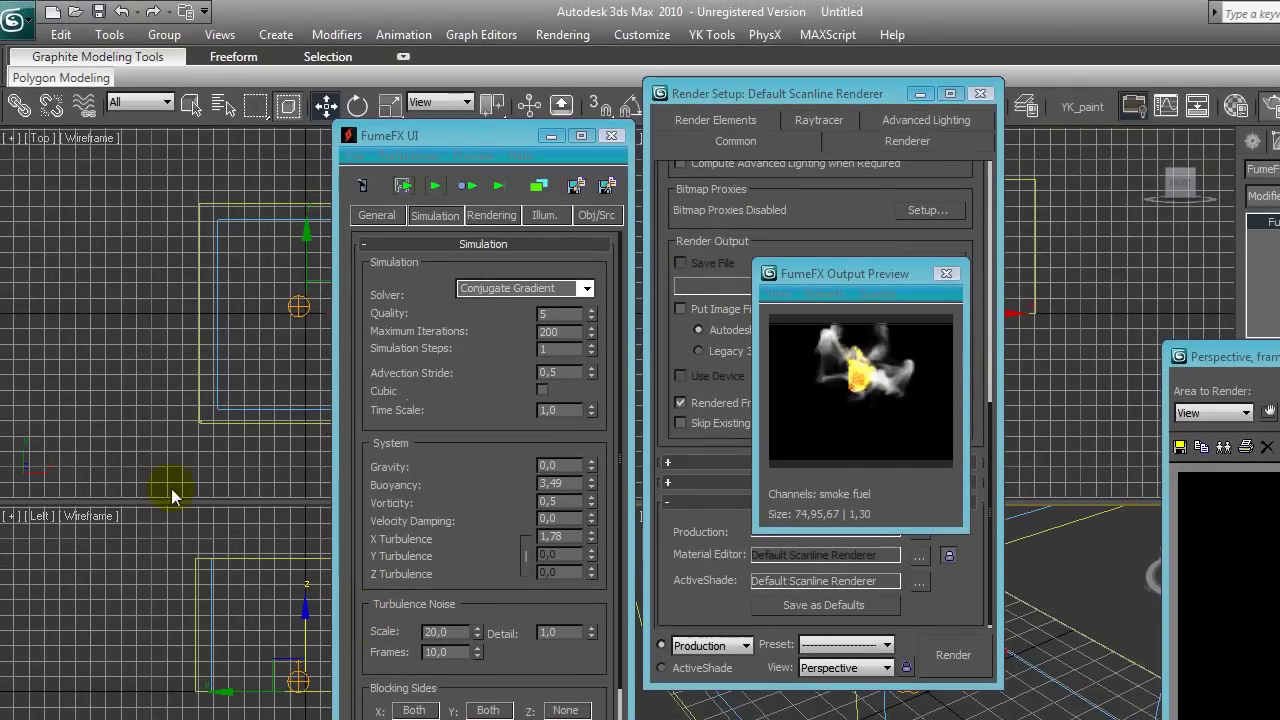
# Bring the frame 21 render back into view to examine it, and close both the render and the output preview.
pyautogui.click(197, 104)
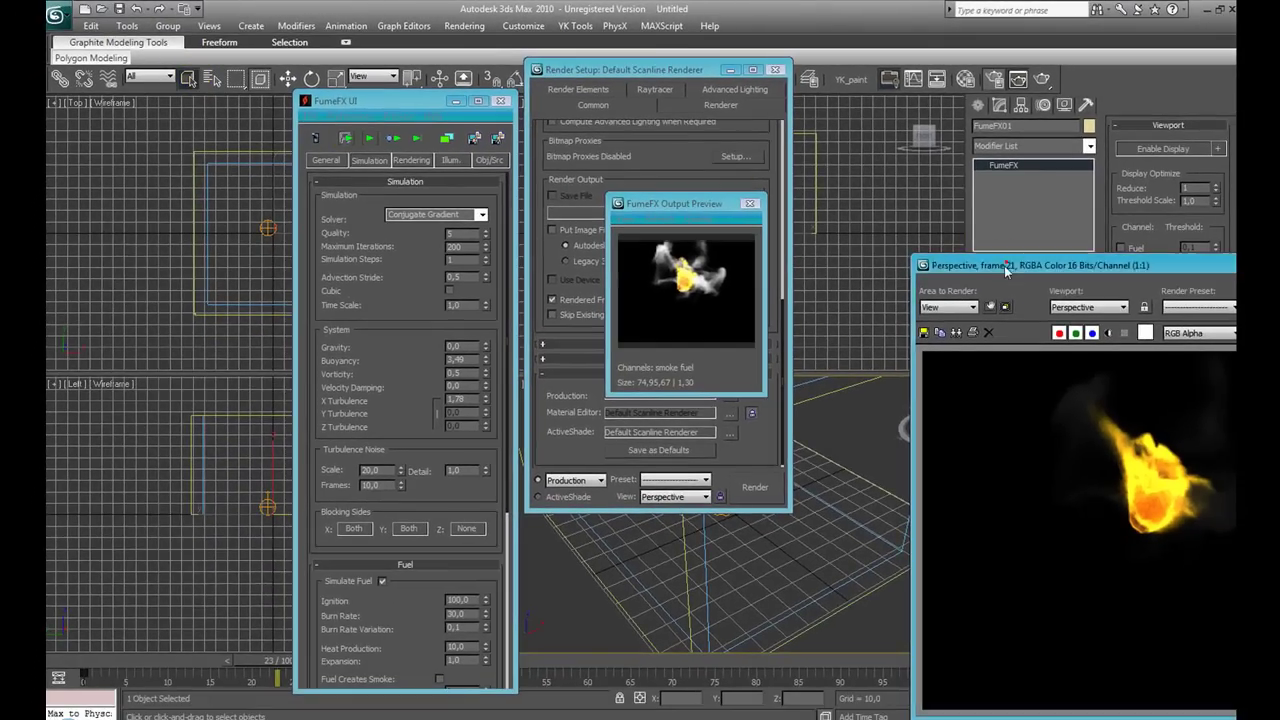
pyautogui.moveTo(995, 265); pyautogui.dragTo(395, 238)
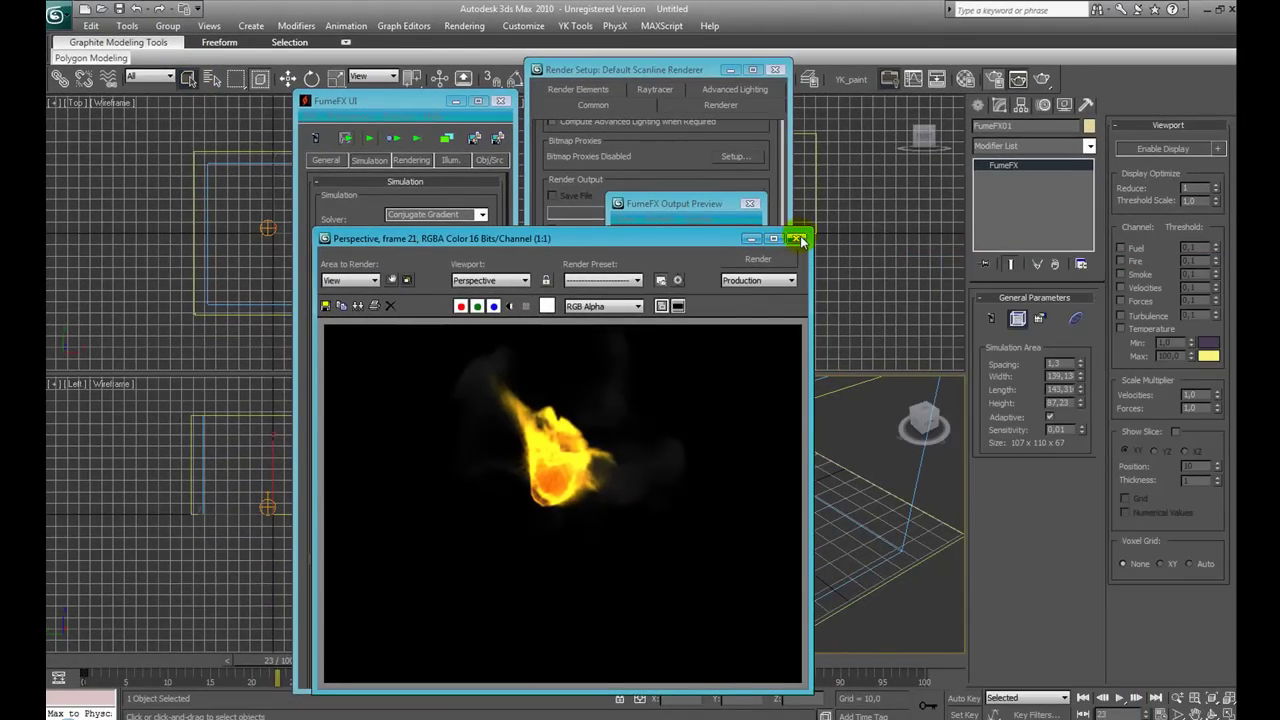
pyautogui.click(797, 239)
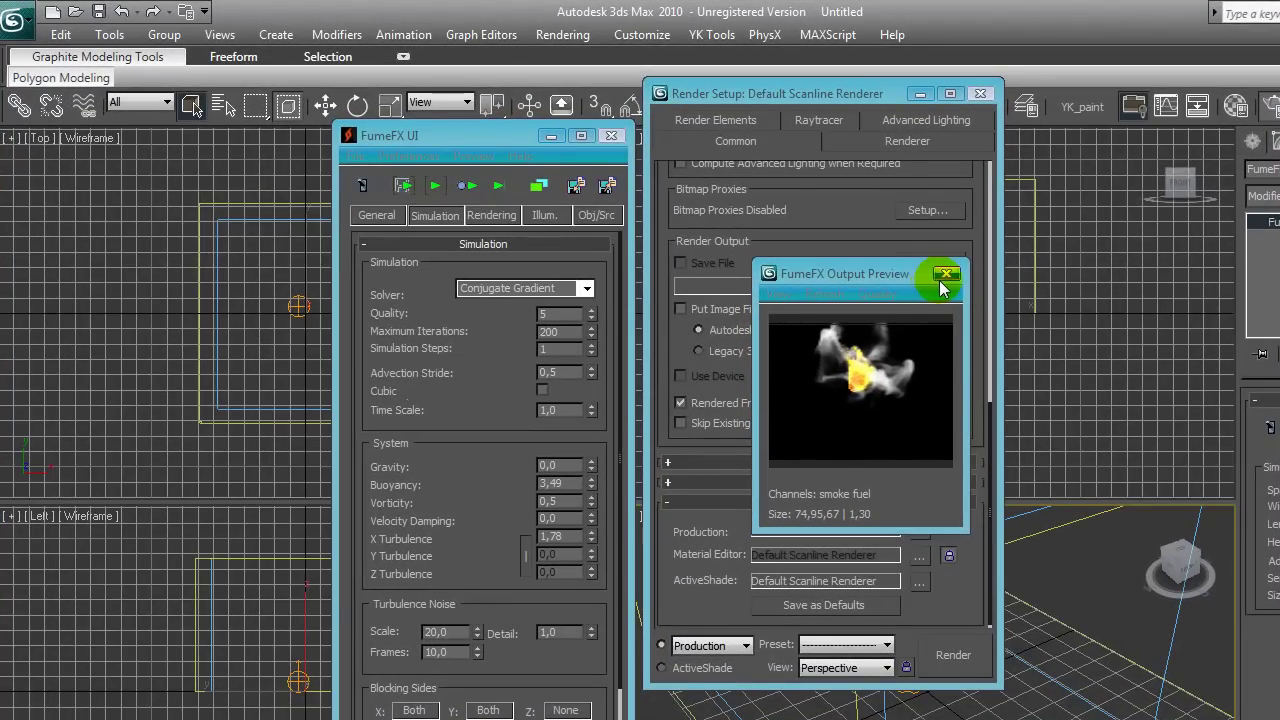
pyautogui.click(943, 275)
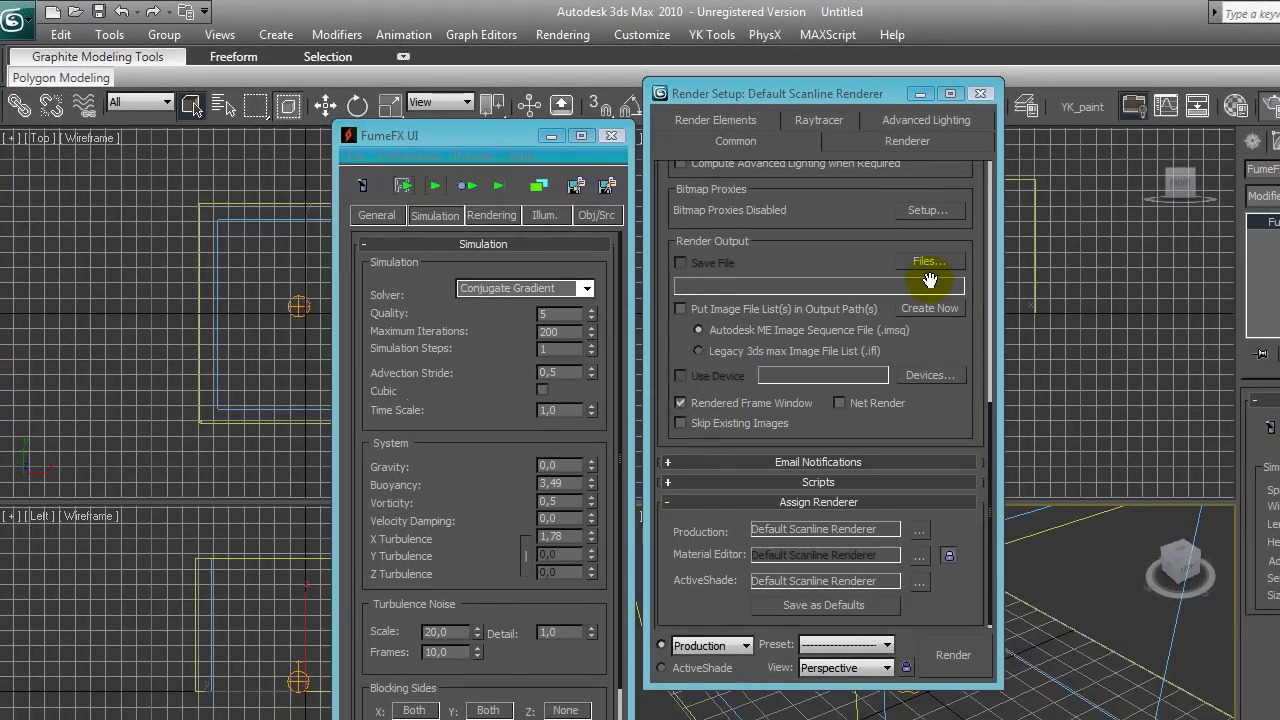